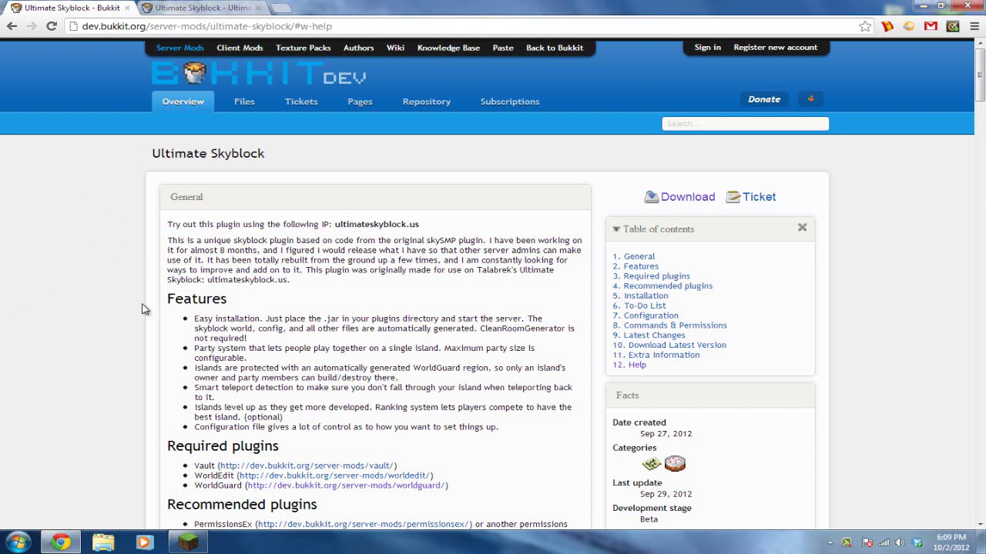
Scroll through the Ultimate Skyblock page, briefly highlighting the Multiverse-Core recommended plugin entry.
scroll(339, 354, down, 5)
scroll(331, 345, up, 5)
scroll(246, 382, down, 1)
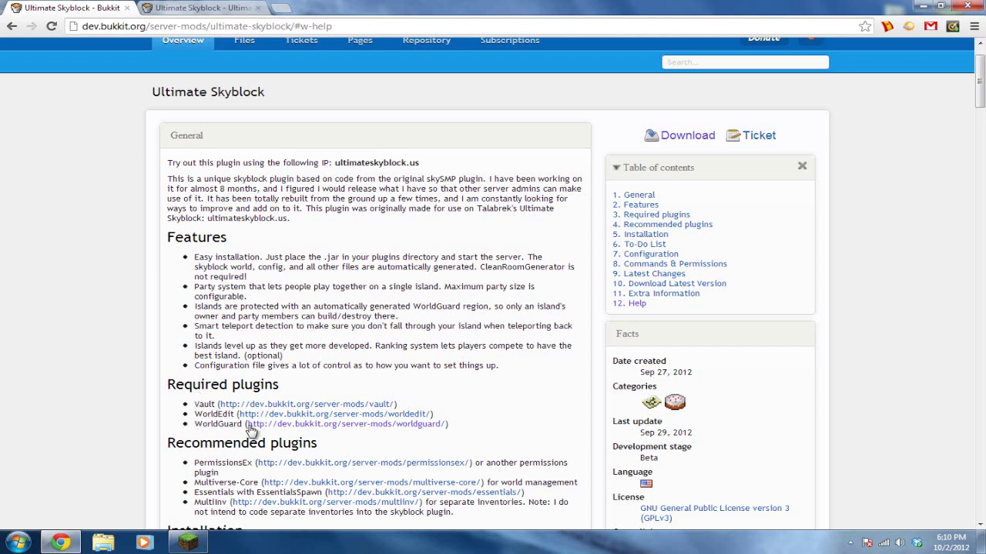
scroll(115, 459, down, 1)
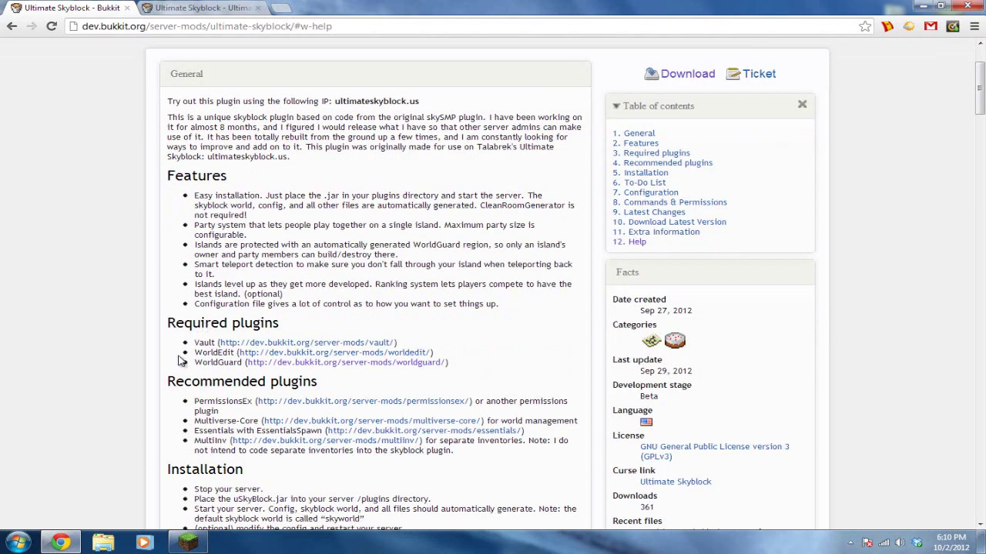
drag(196, 422, 256, 421)
click(116, 399)
scroll(152, 325, up, 2)
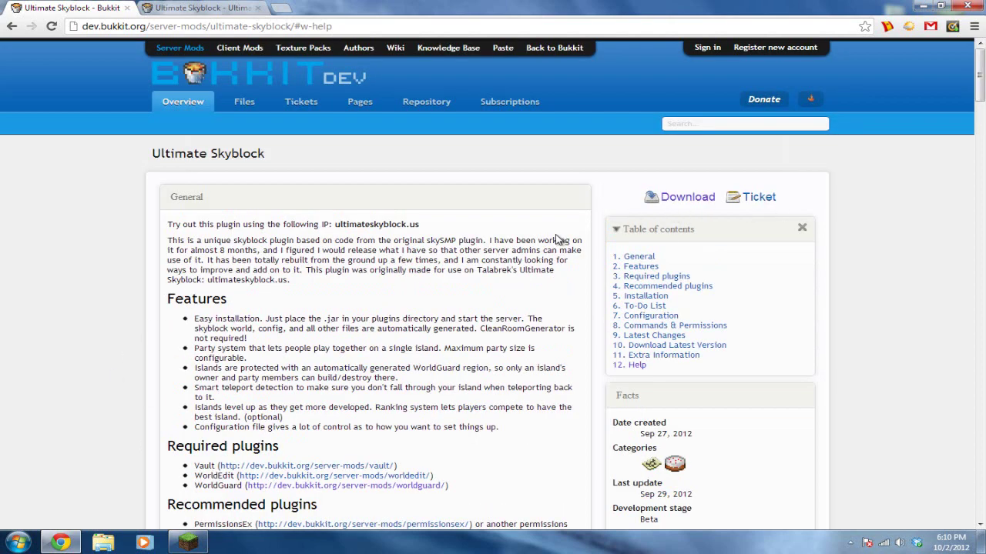
Download uSkyBlock.jar from a new tab and keep it despite the warning.
right_click(691, 198)
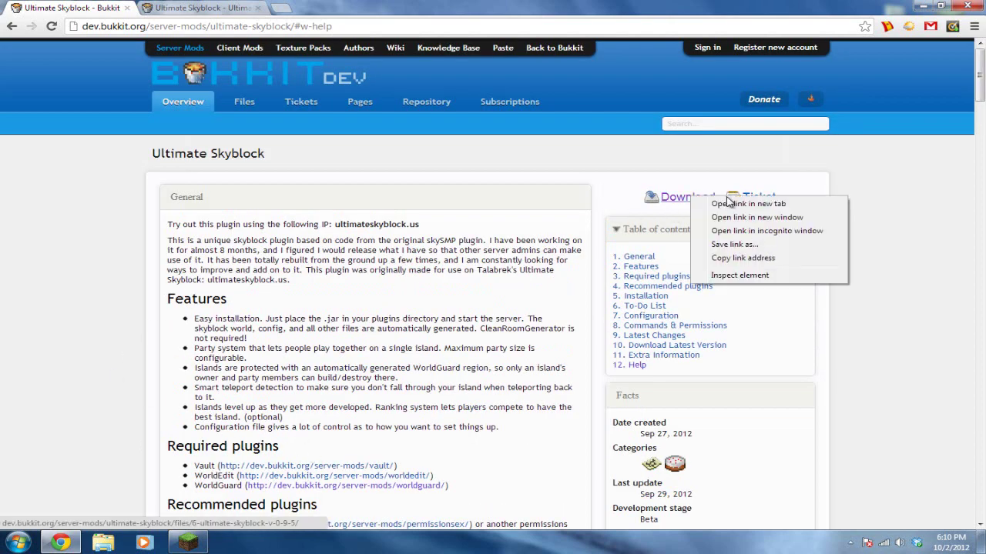
click(735, 204)
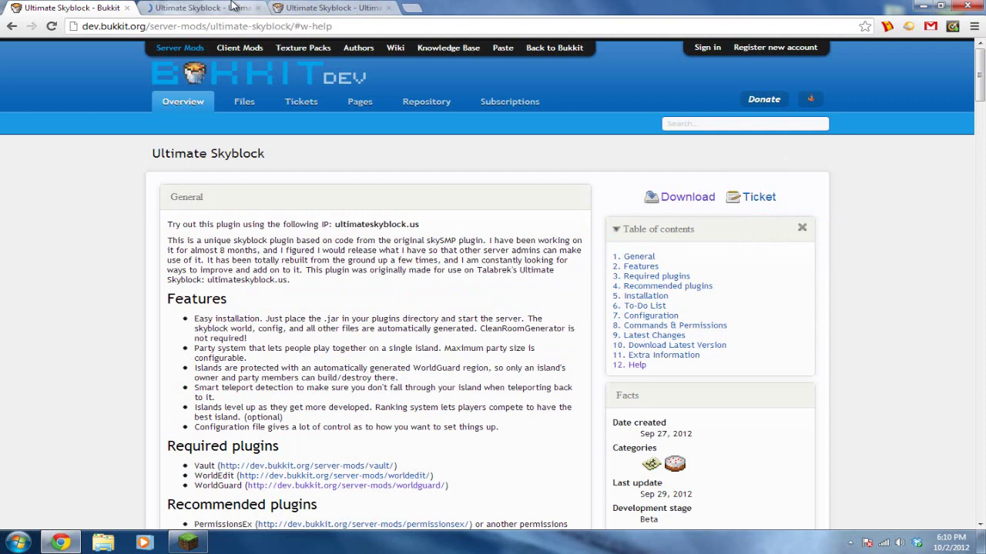
key(ctrl+Tab)
click(716, 181)
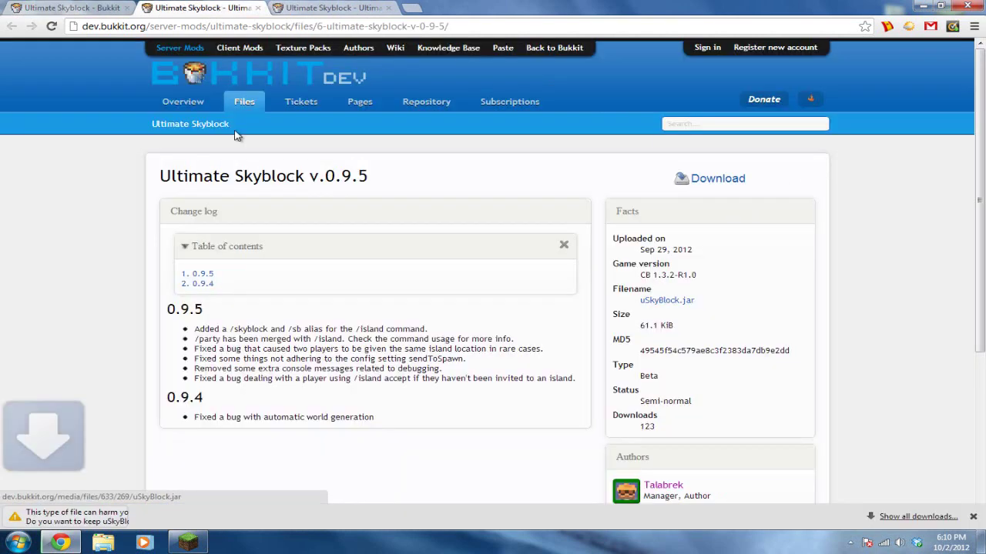
click(211, 517)
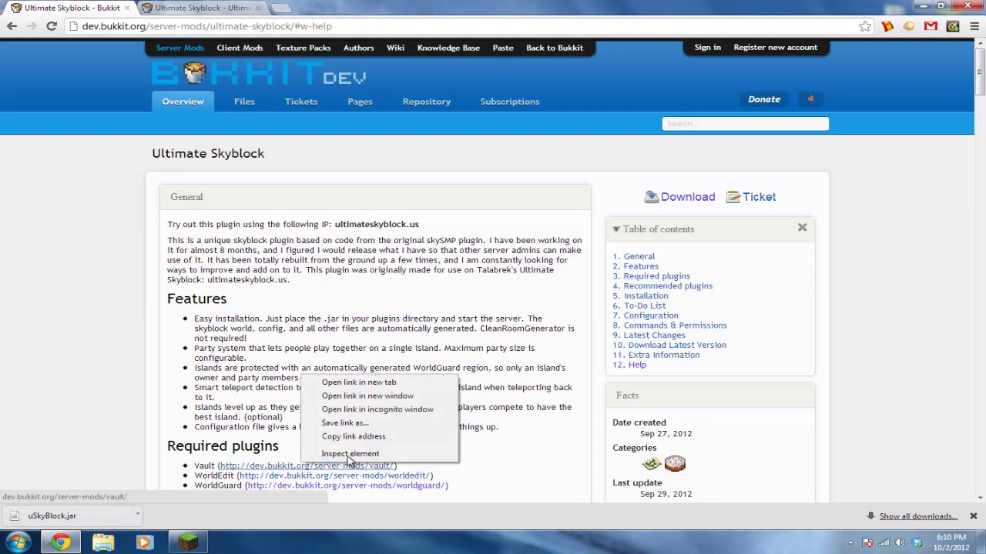
Open the Vault, WorldEdit and WorldGuard required plugin pages in new tabs.
click(331, 380)
right_click(262, 477)
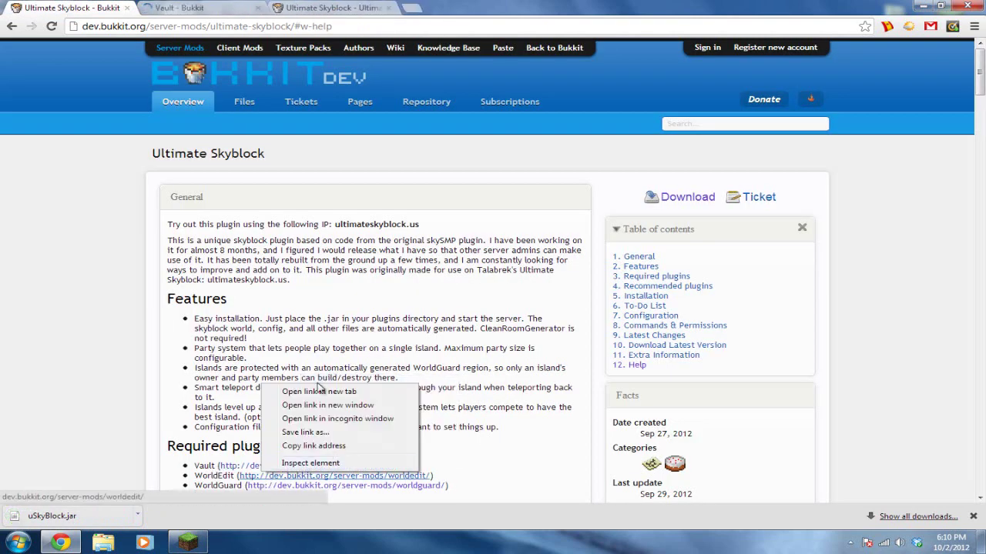
click(322, 389)
right_click(322, 487)
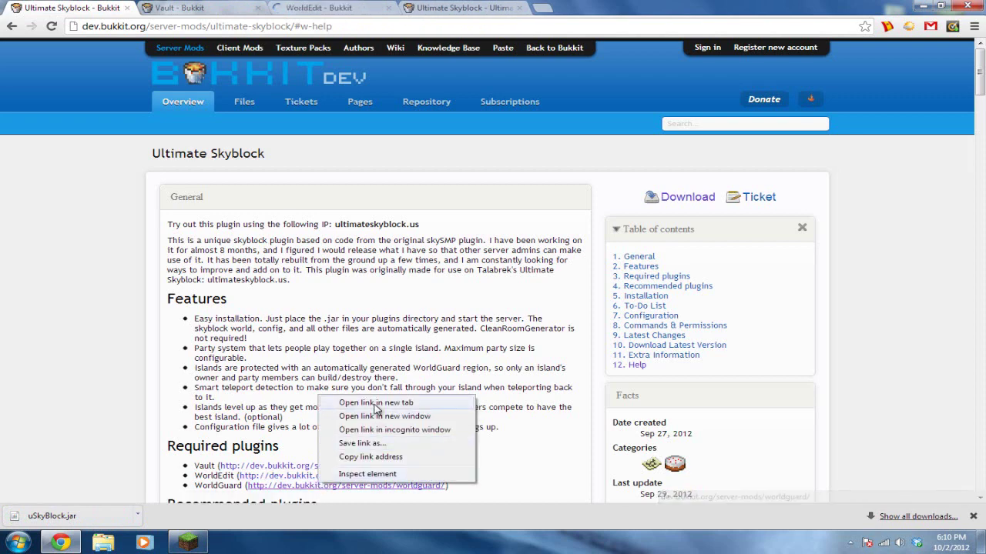
click(339, 404)
Download Vault.jar from the Vault 1.2.19 file page, keeping it despite the warning.
click(223, 8)
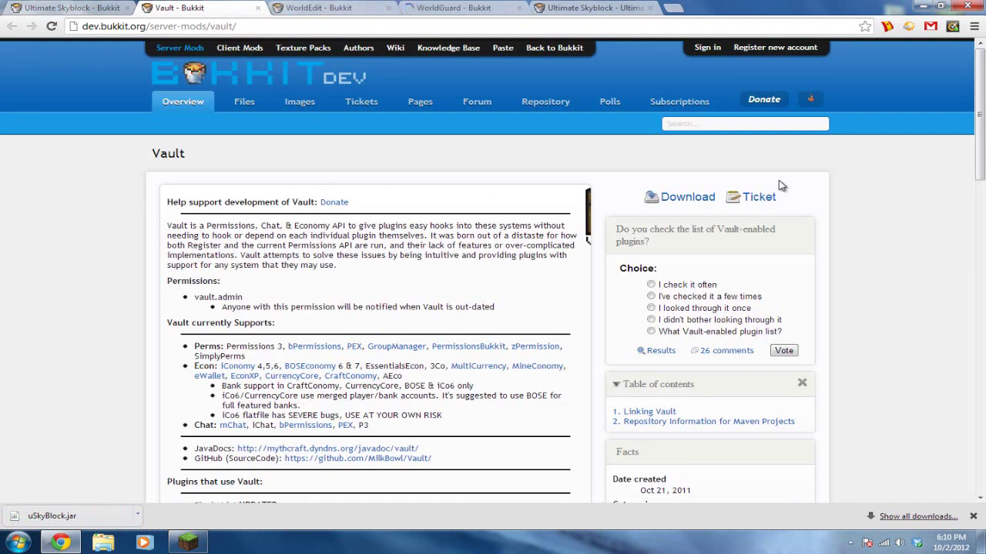
click(664, 197)
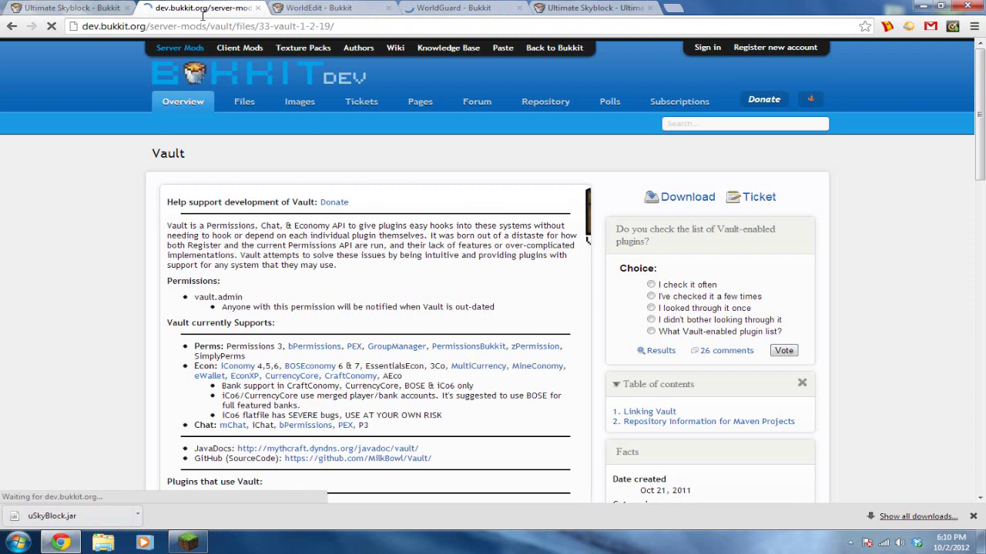
click(729, 183)
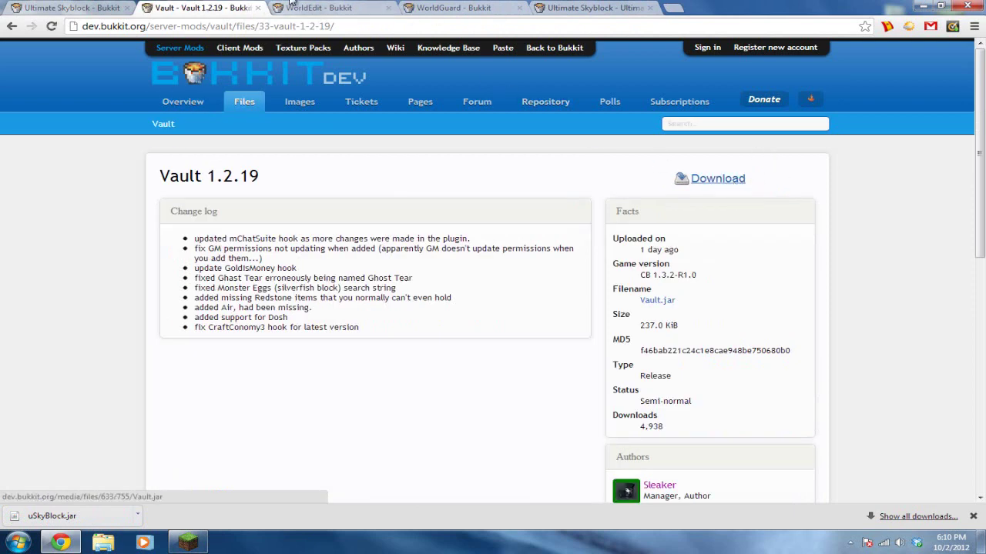
click(210, 517)
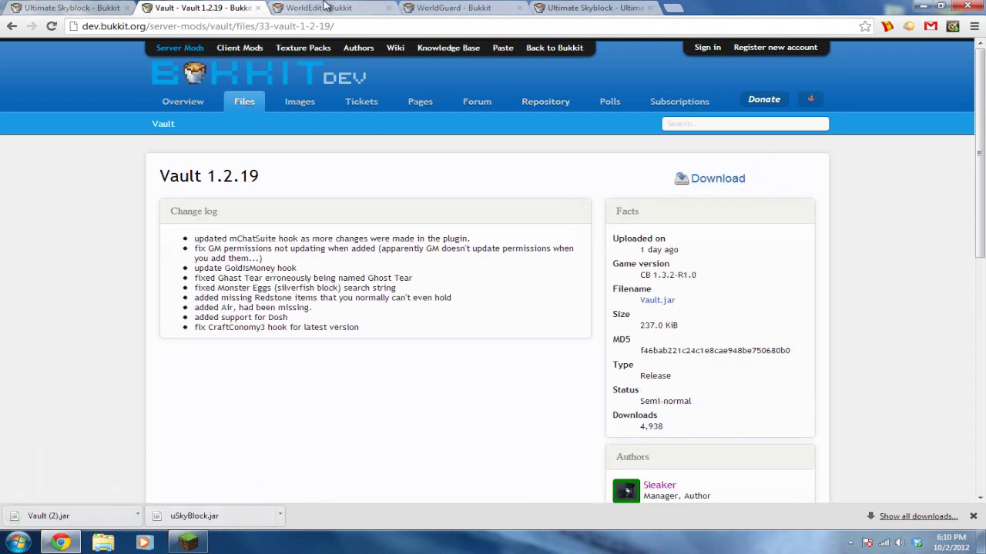
Download worldedit-5.4.2.zip and worldguard-5.5.3.zip, then close the WorldGuard tab.
click(317, 7)
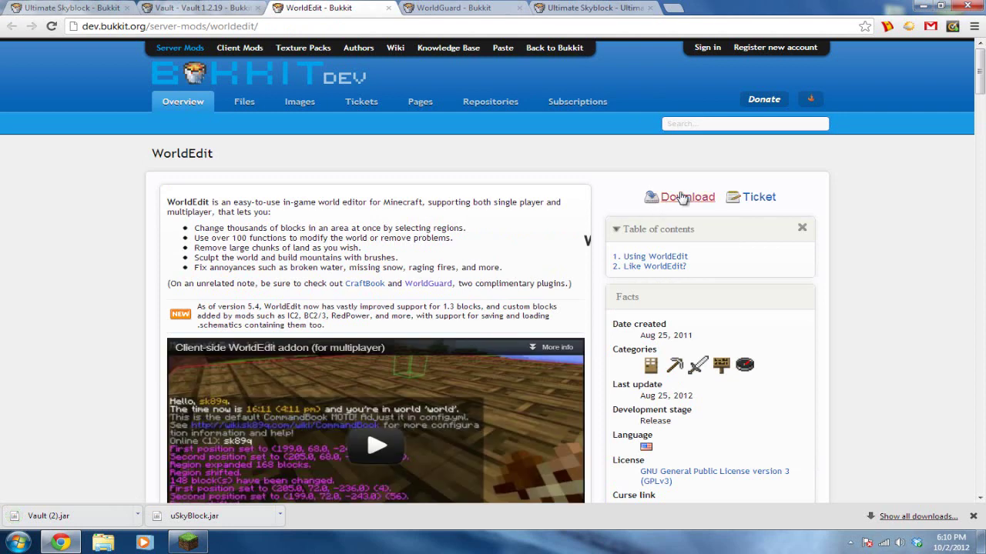
click(693, 197)
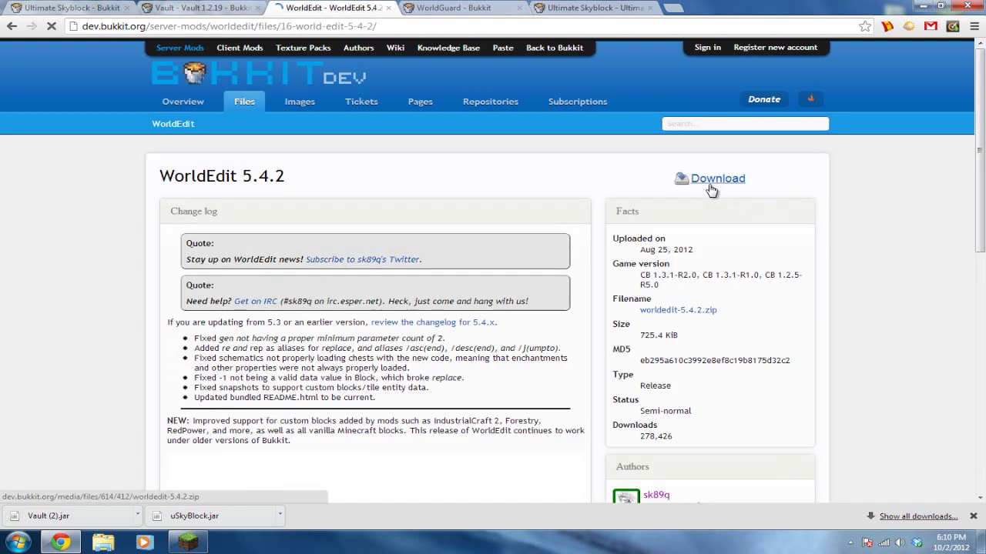
click(720, 183)
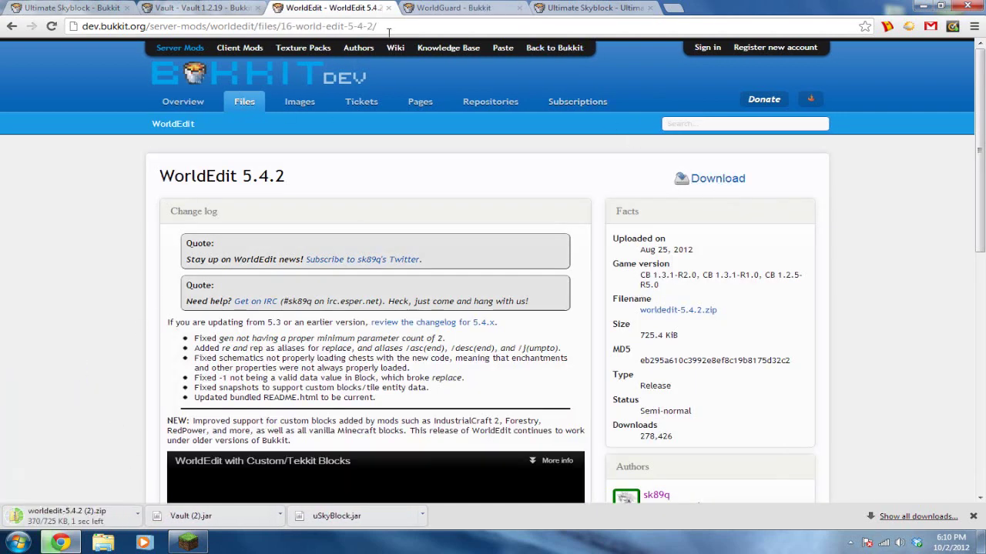
click(420, 8)
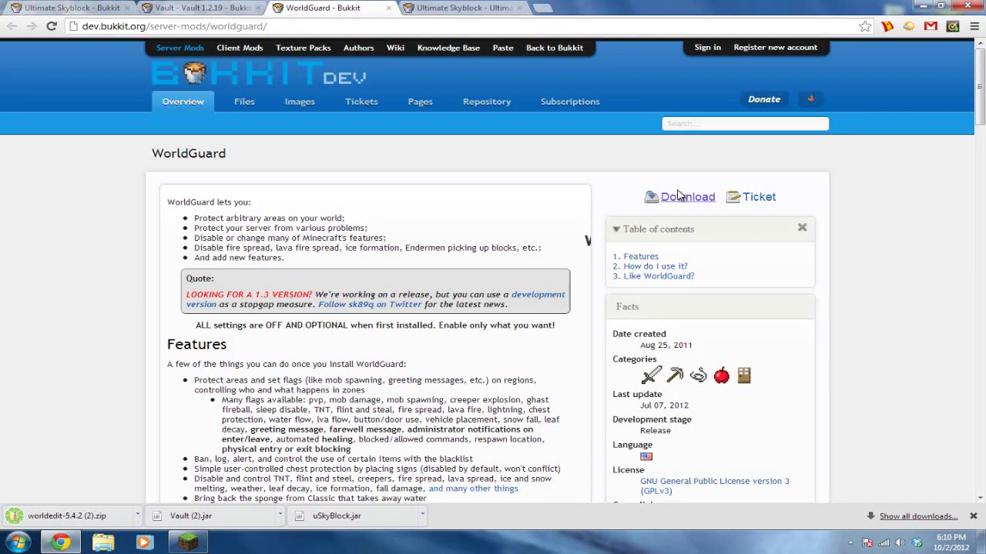
click(686, 198)
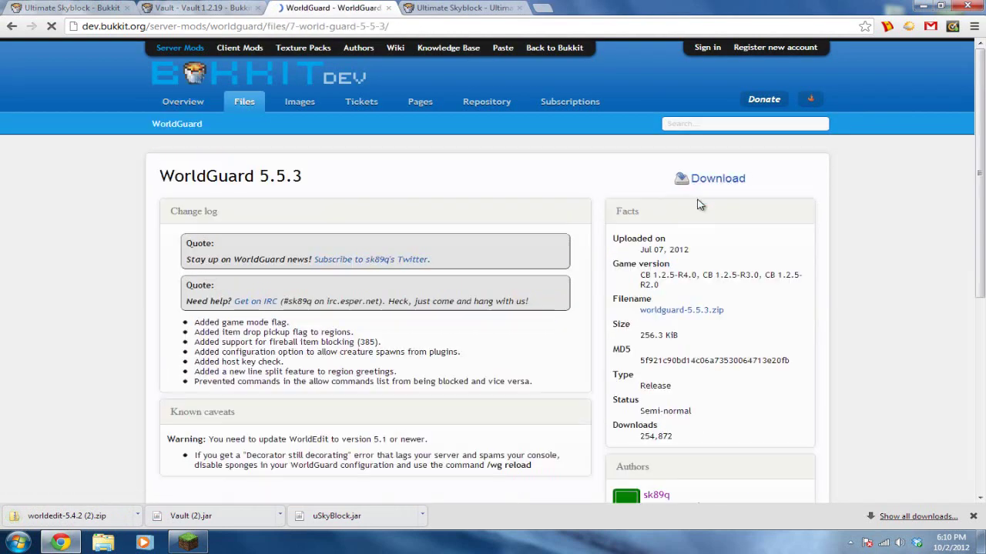
click(698, 178)
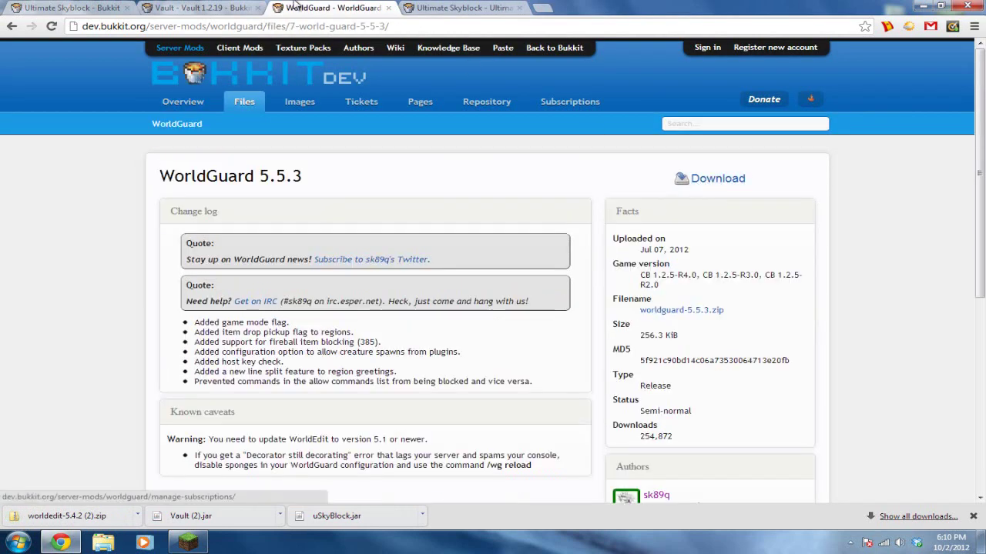
click(389, 8)
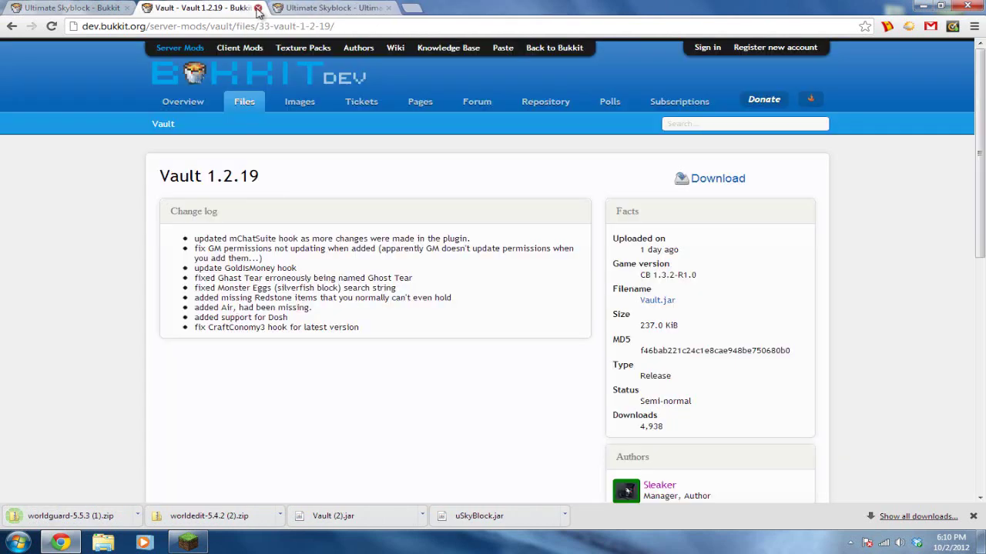
Close the Vault tab and copy the WorldGuard jar from its zip into the server's plugins folder.
click(257, 8)
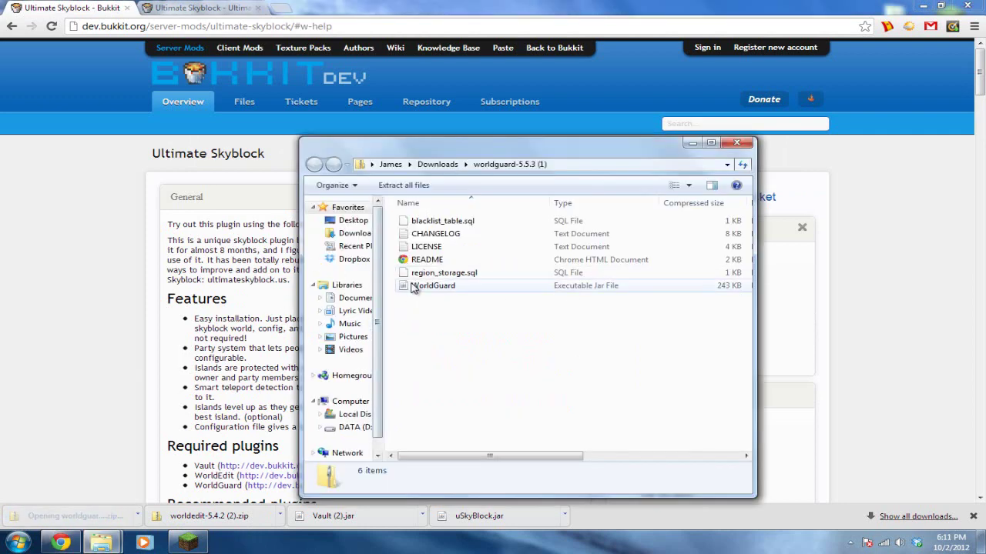
double_click(414, 288)
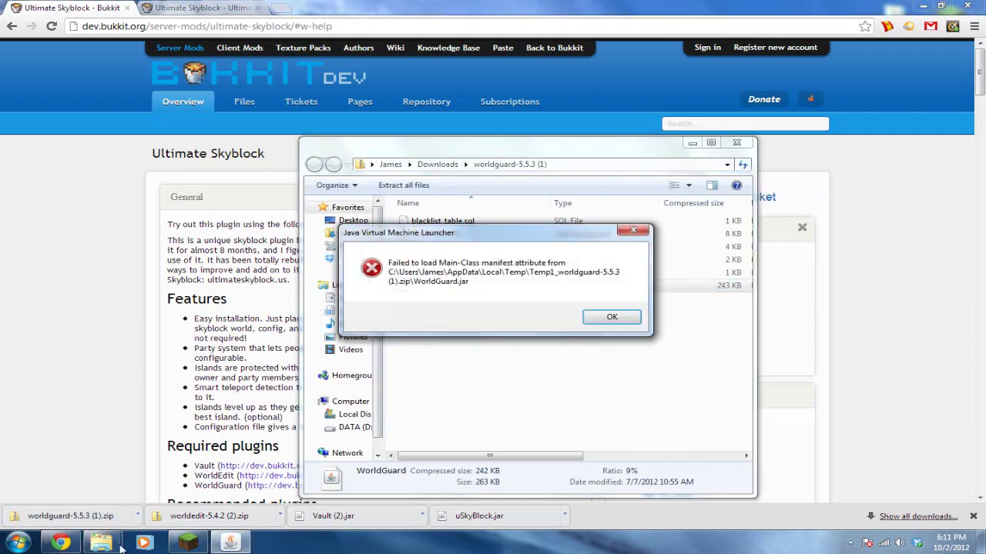
click(627, 232)
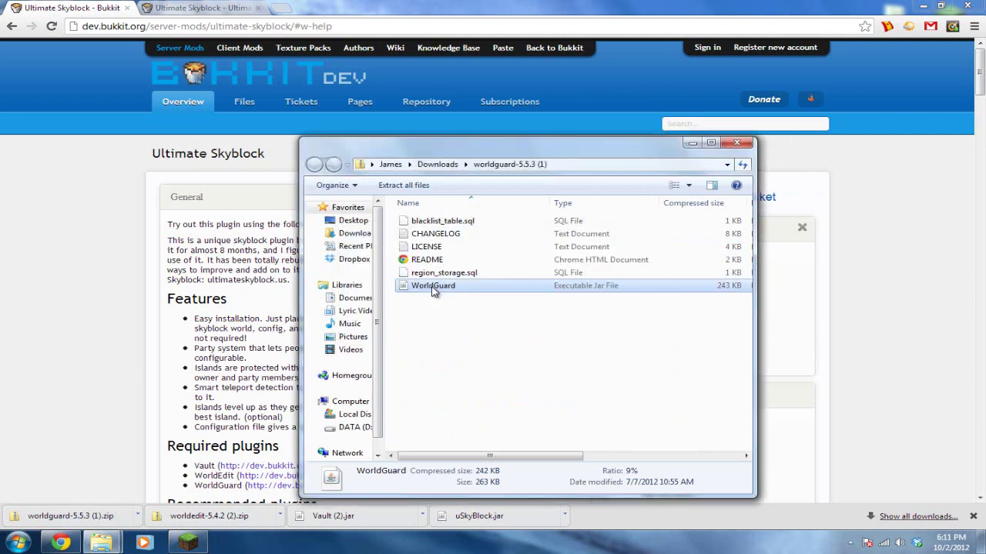
drag(433, 290, 442, 421)
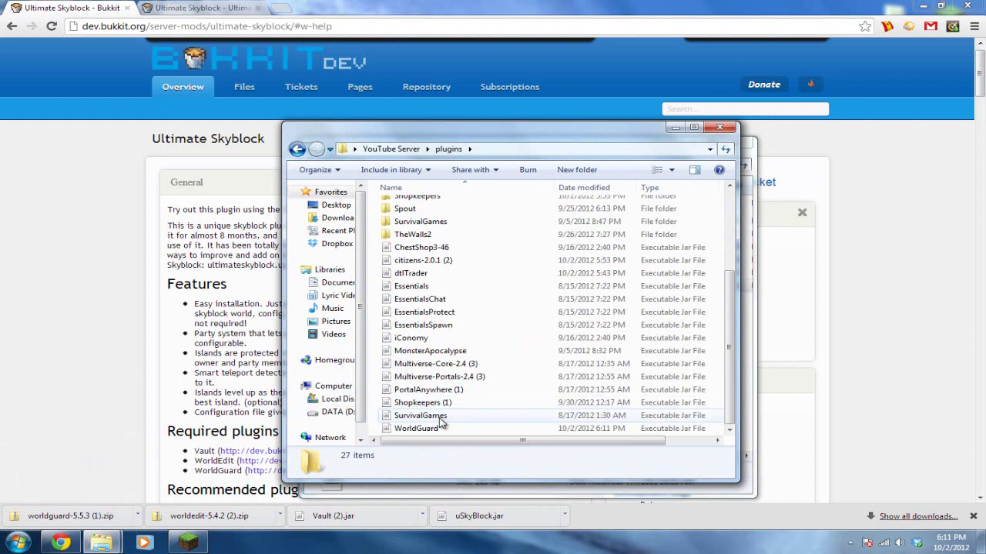
Copy the WorldEdit jar from the worldedit zip into the plugins folder.
click(221, 510)
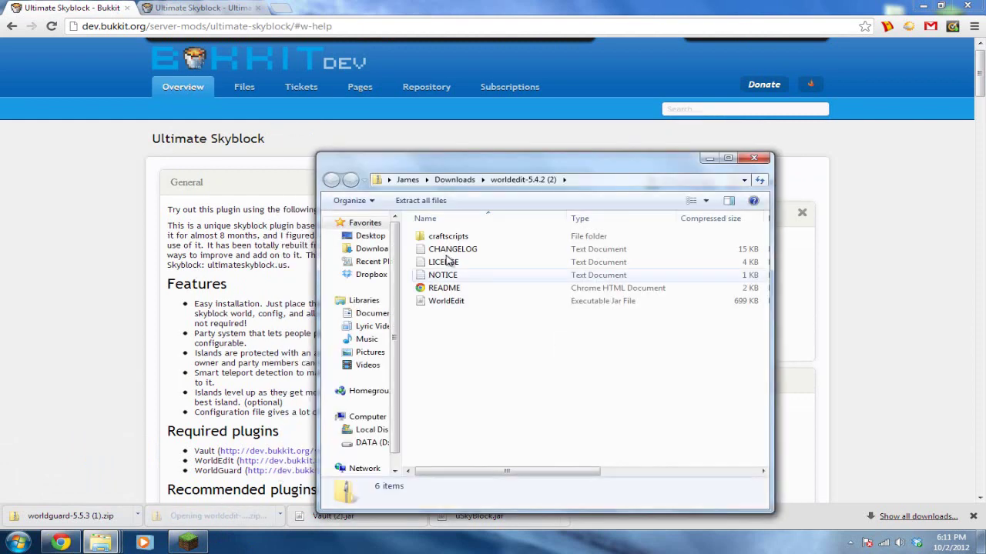
click(422, 302)
drag(422, 302, 371, 399)
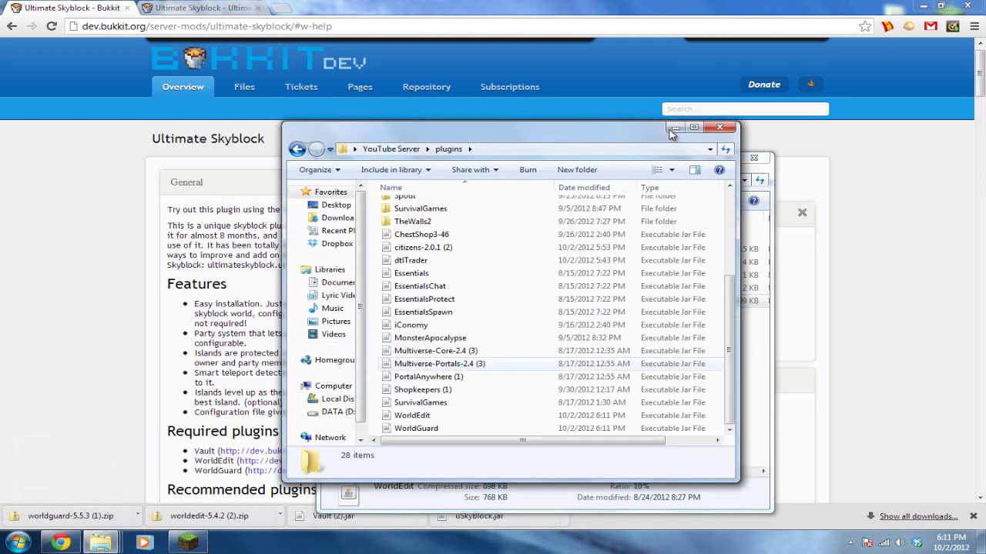
drag(608, 134, 438, 120)
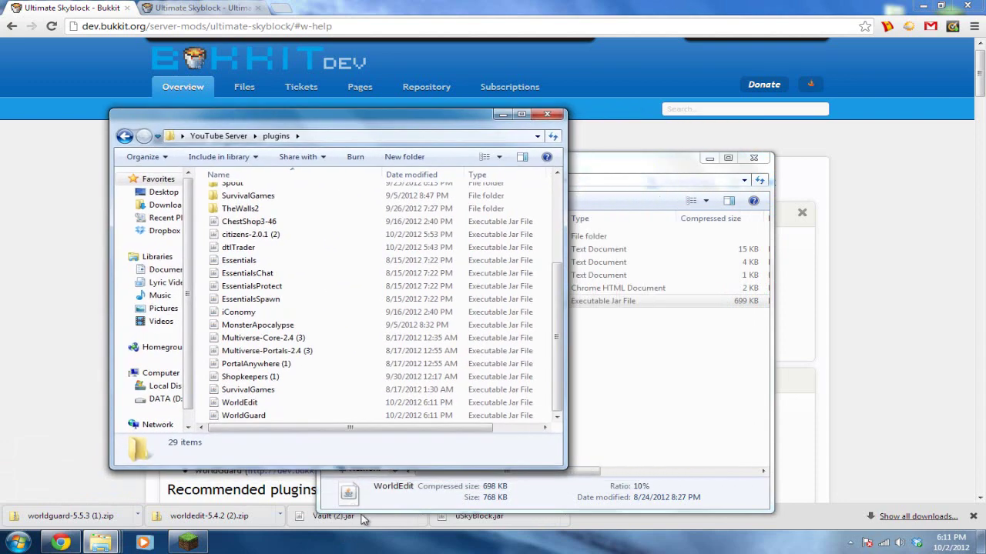
drag(339, 516, 205, 389)
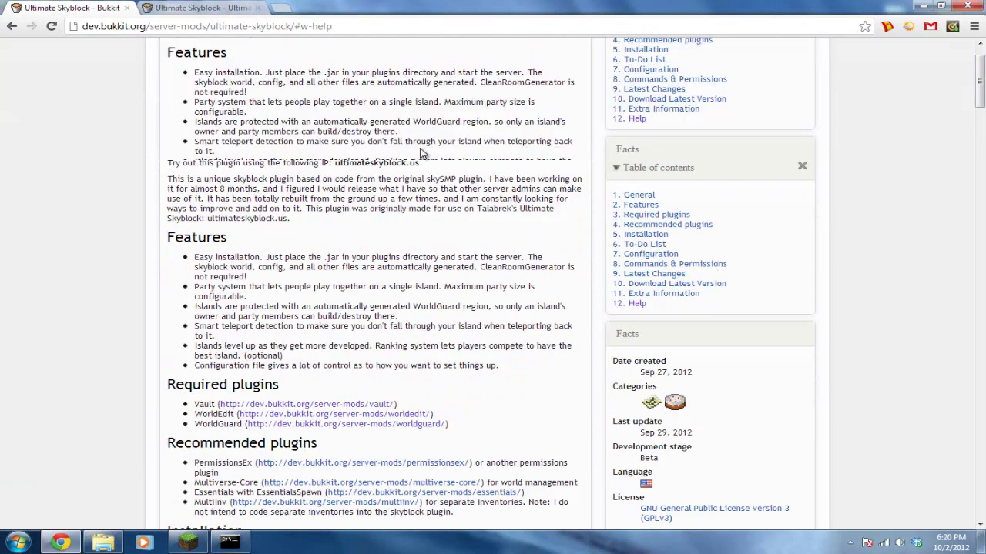
scroll(420, 154, up, 5)
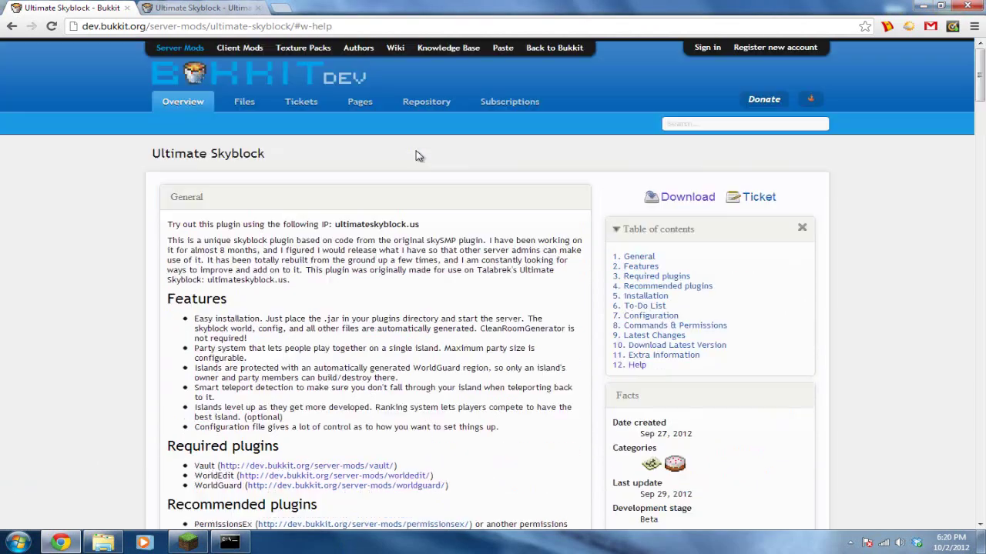
scroll(127, 349, down, 20)
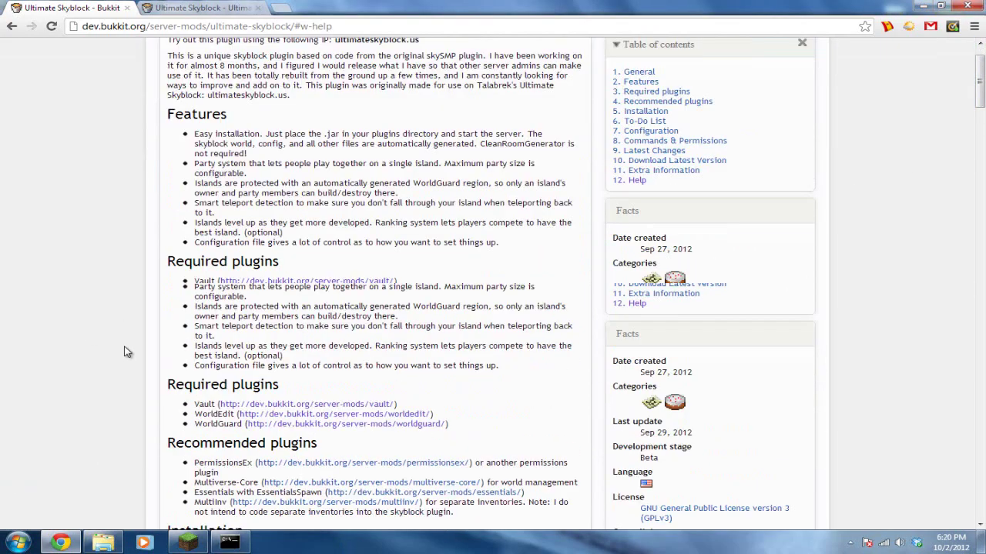
scroll(129, 351, down, 5)
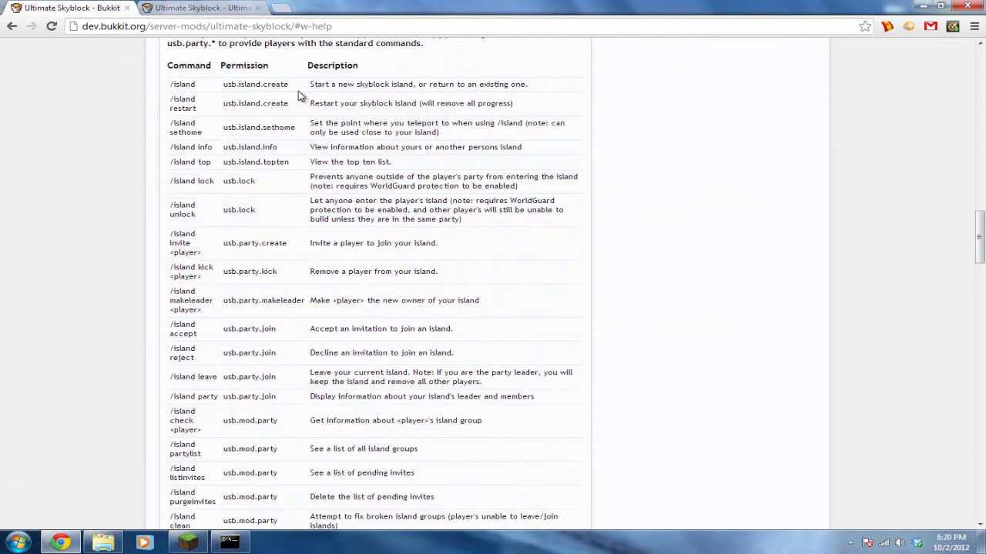
scroll(171, 224, up, 2)
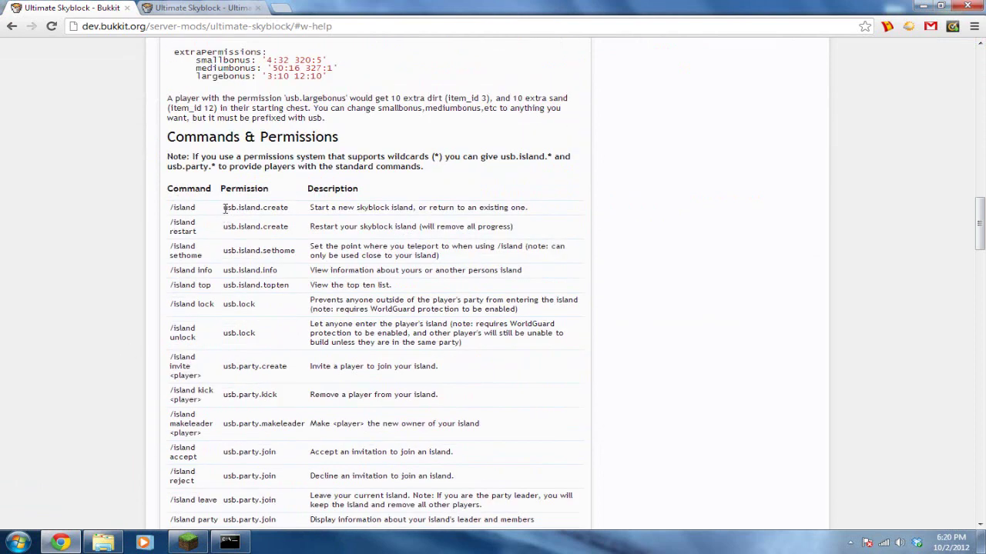
drag(223, 208, 289, 206)
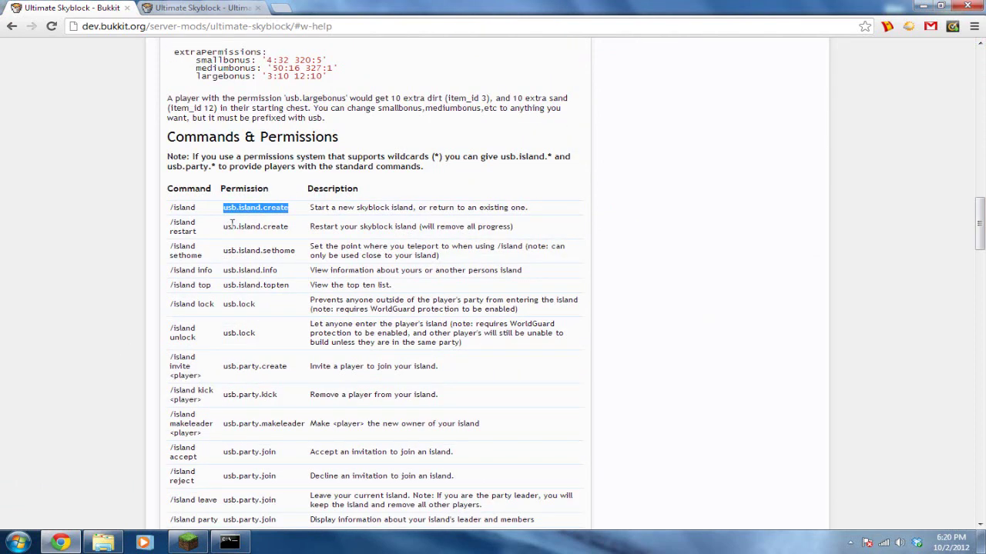
drag(224, 226, 272, 224)
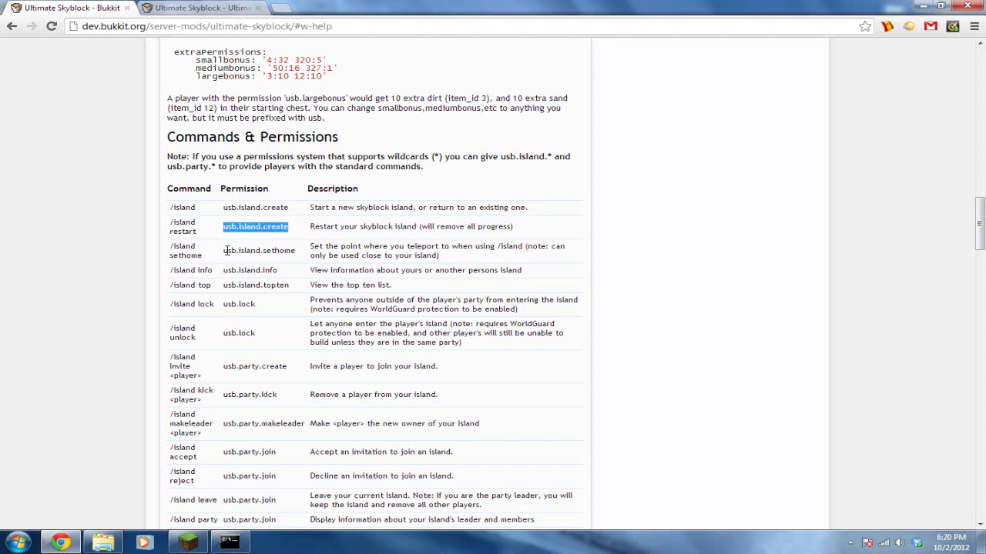
drag(226, 252, 286, 251)
click(286, 274)
scroll(283, 300, down, 3)
drag(252, 297, 230, 255)
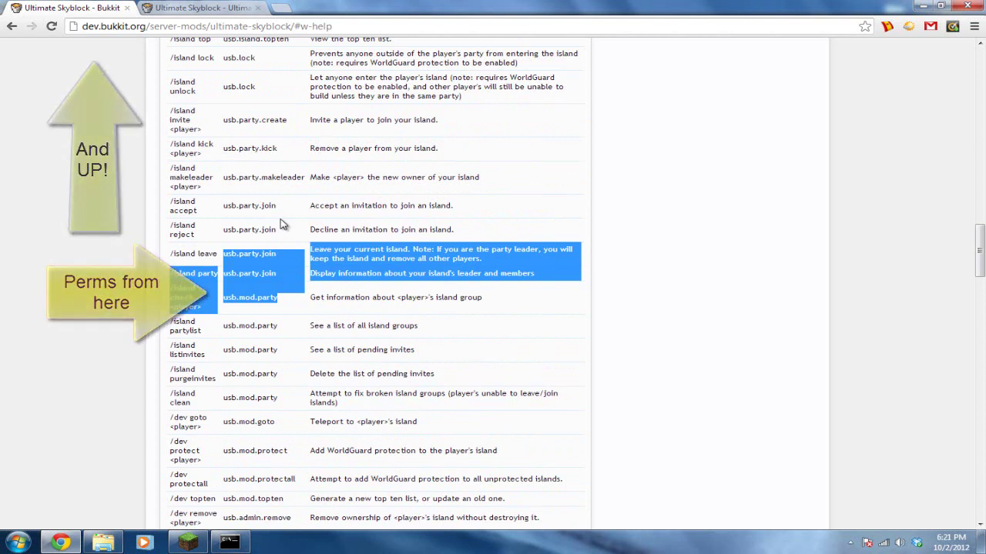
scroll(295, 201, up, 3)
scroll(310, 199, up, 4)
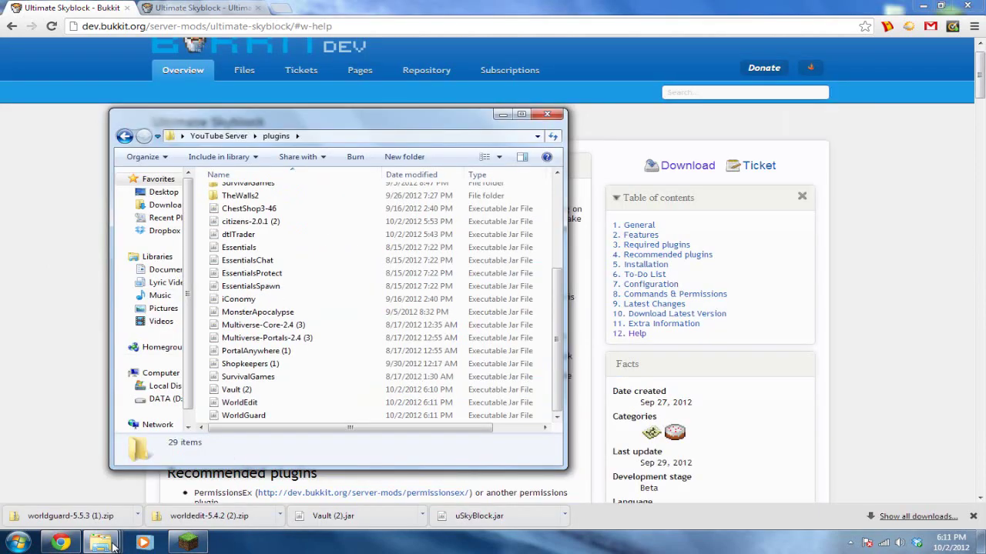
Close the leftover worldguard and worldedit Explorer windows, keeping the plugins folder.
click(236, 390)
right_click(103, 543)
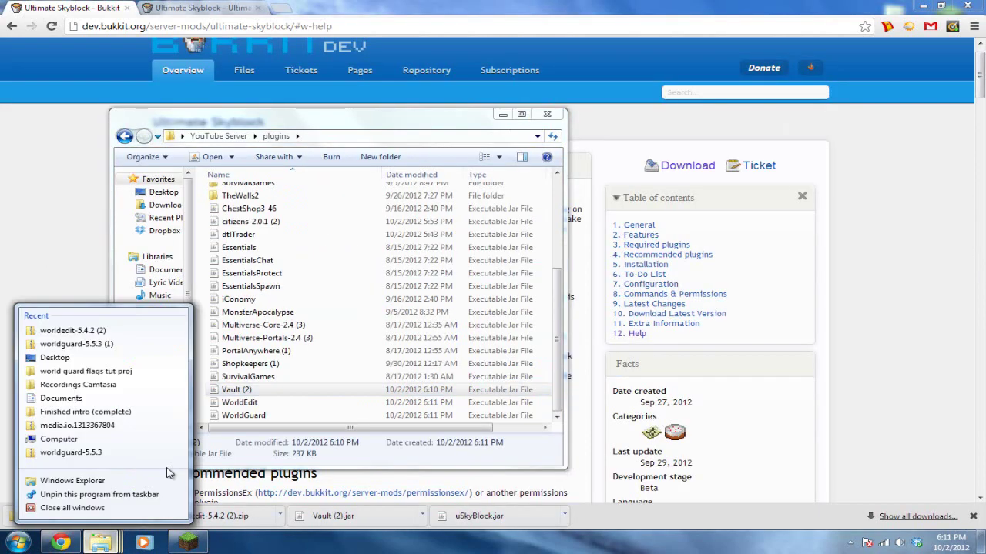
click(108, 545)
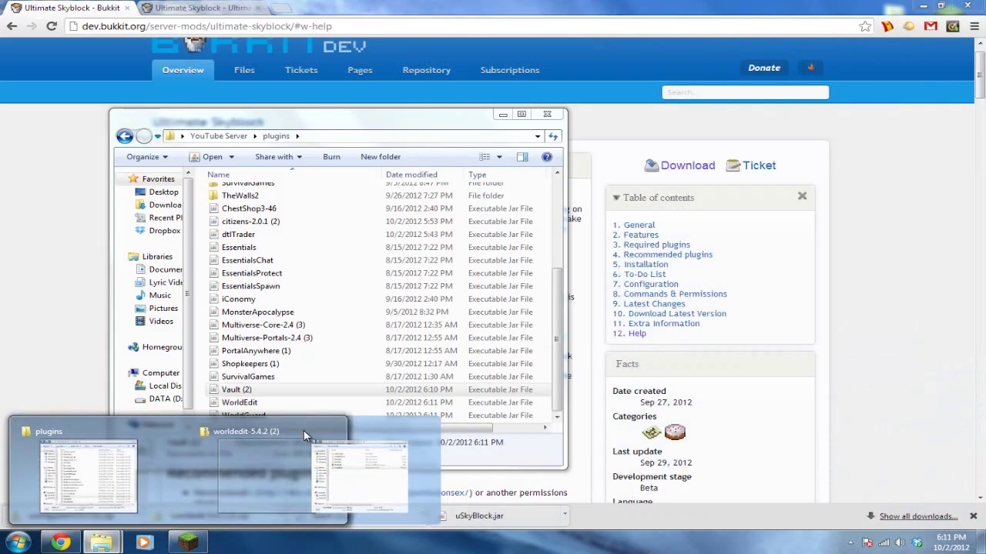
click(302, 432)
click(301, 432)
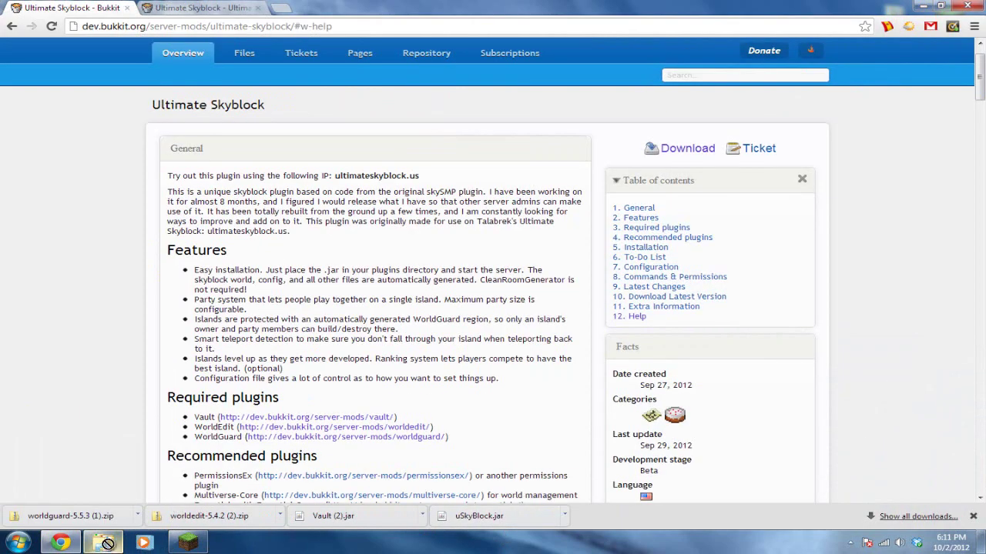
click(103, 543)
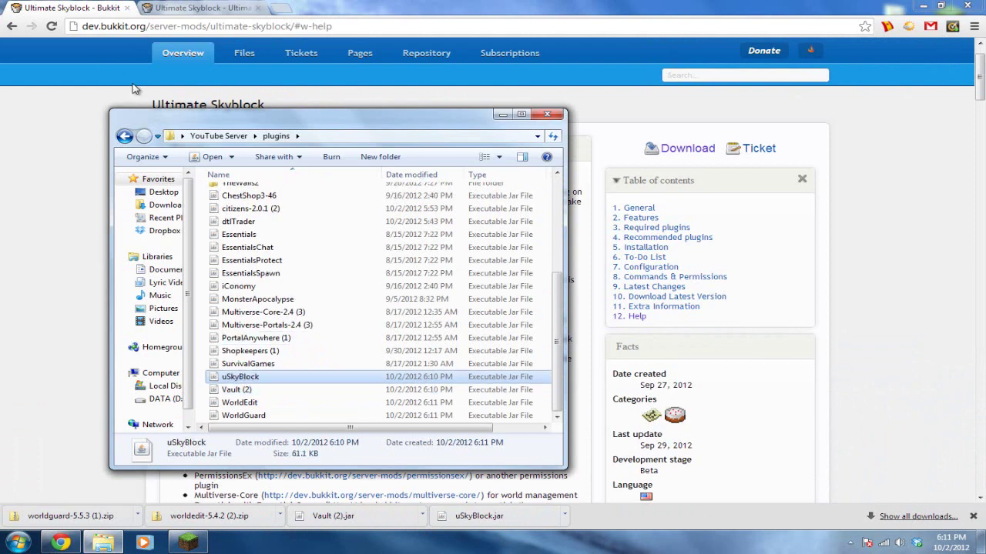
Start the server from YouTube Server, then open uSkyBlock's config file in Notepad++.
click(125, 136)
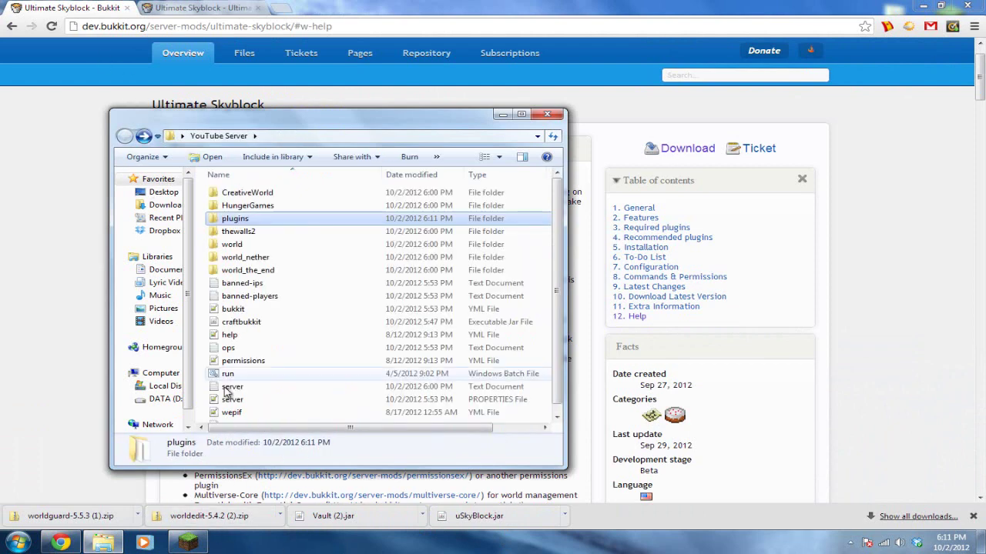
double_click(228, 375)
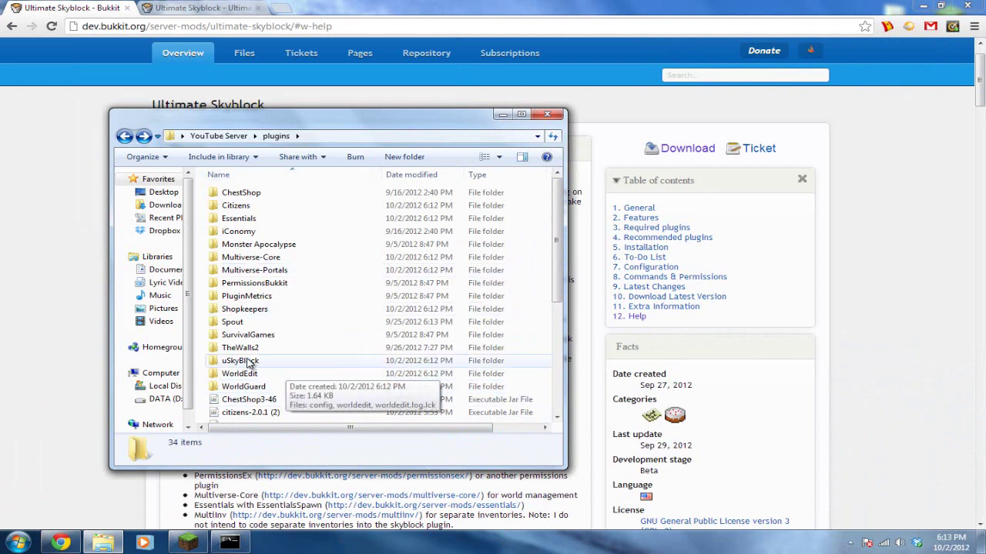
double_click(247, 362)
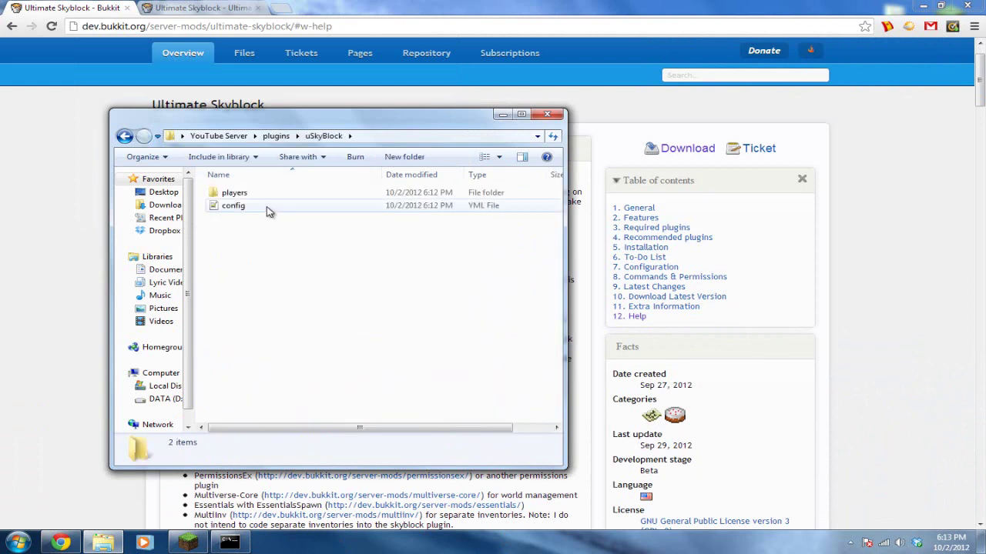
right_click(259, 212)
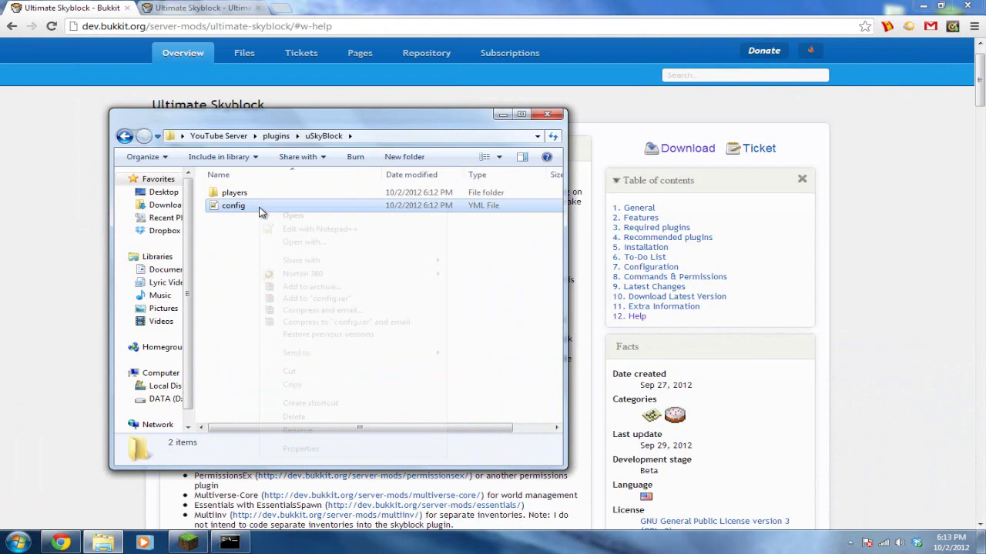
click(300, 229)
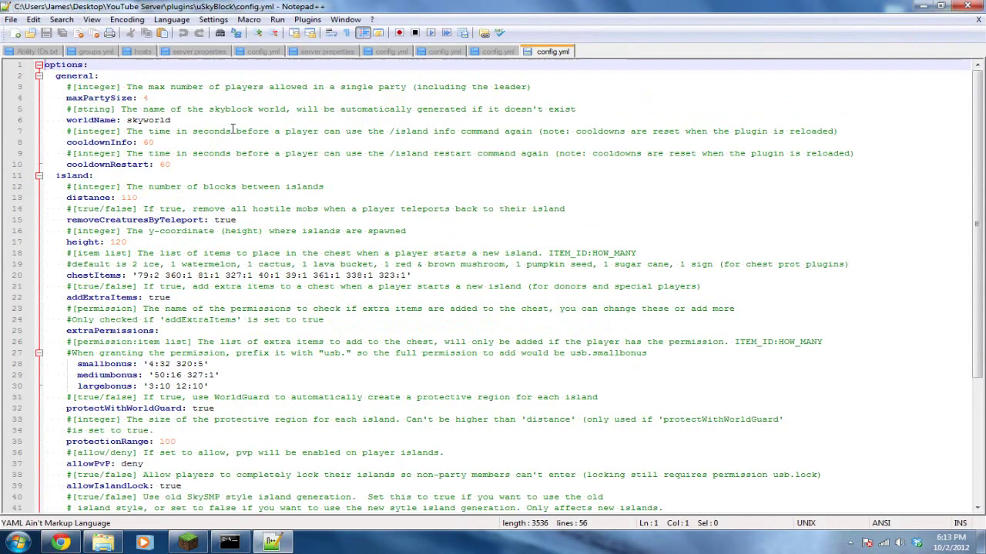
click(187, 100)
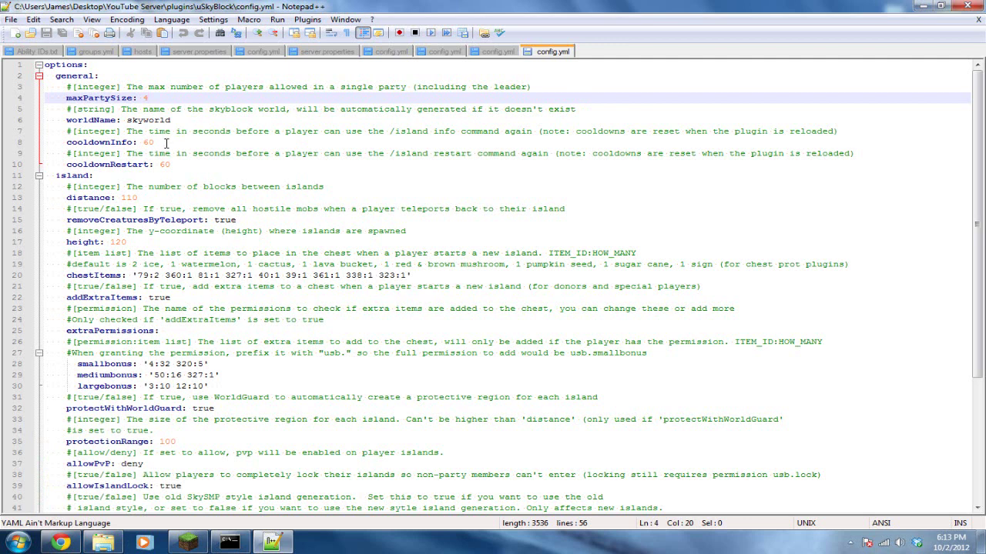
click(192, 169)
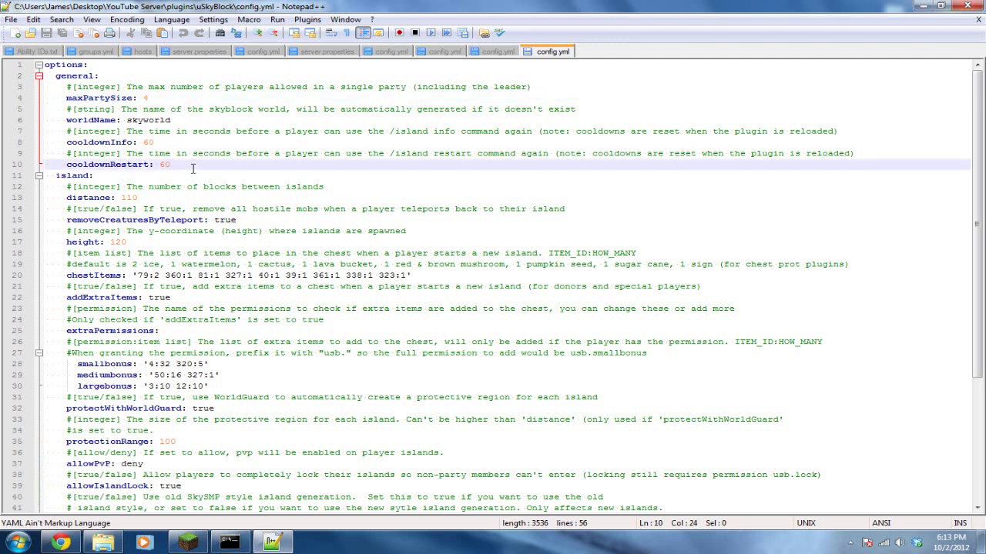
click(149, 197)
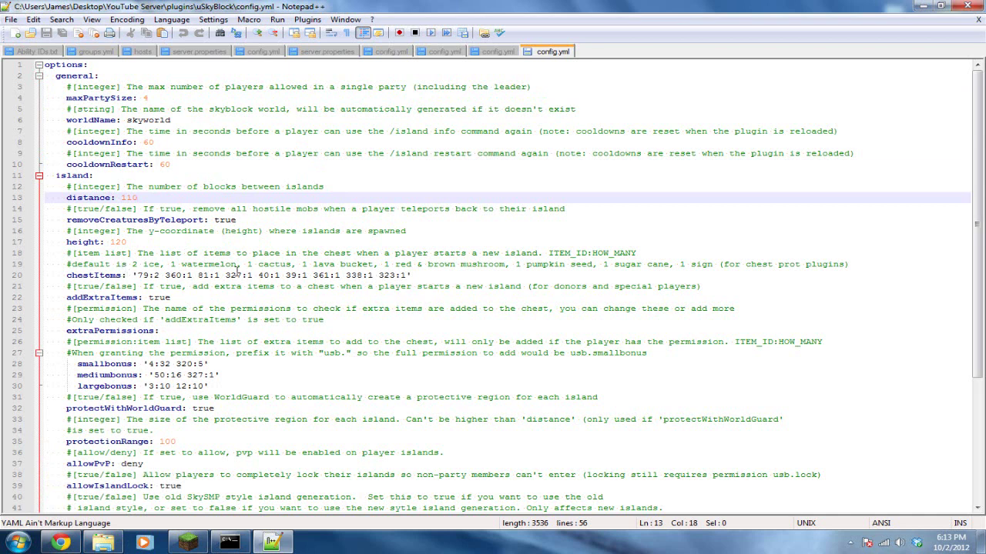
drag(409, 275, 110, 243)
click(140, 234)
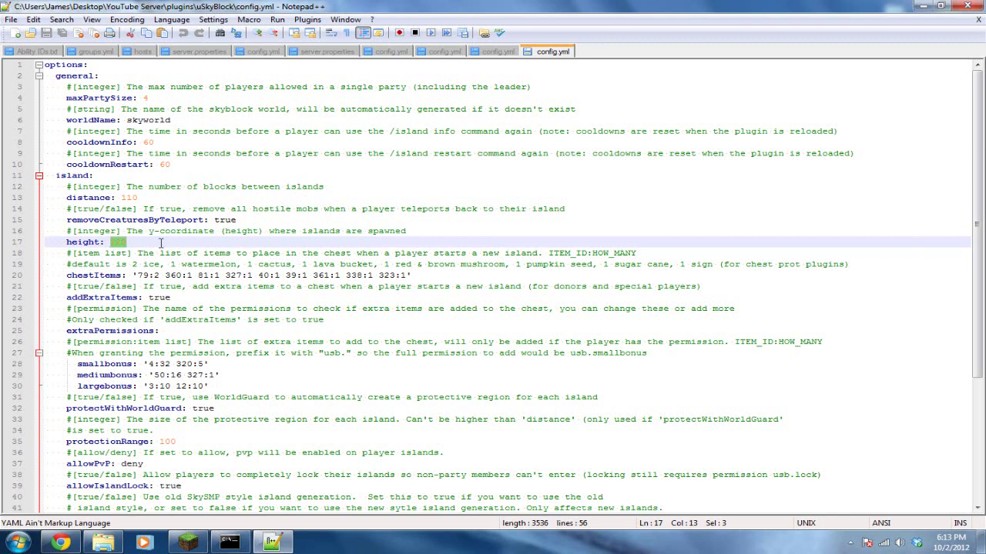
click(230, 310)
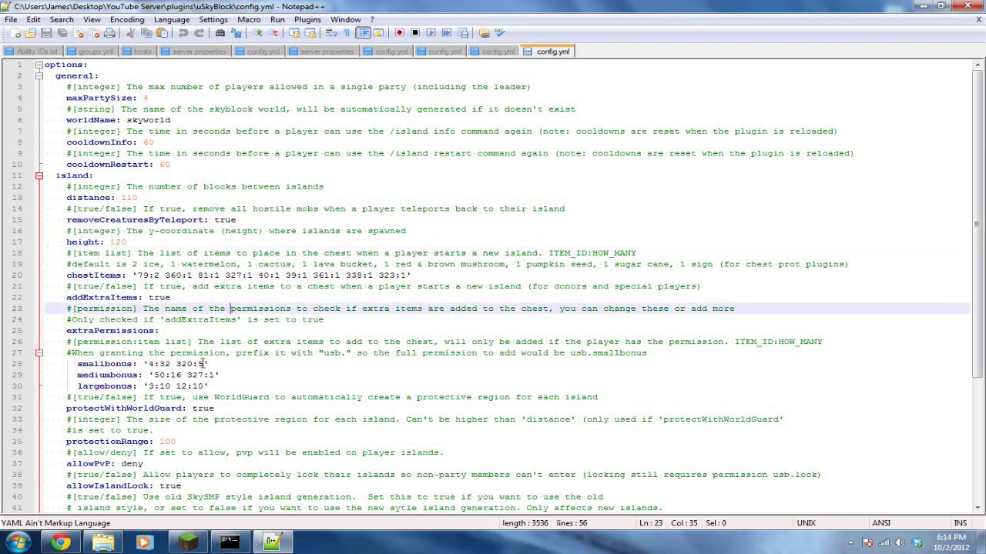
scroll(202, 365, down, 1)
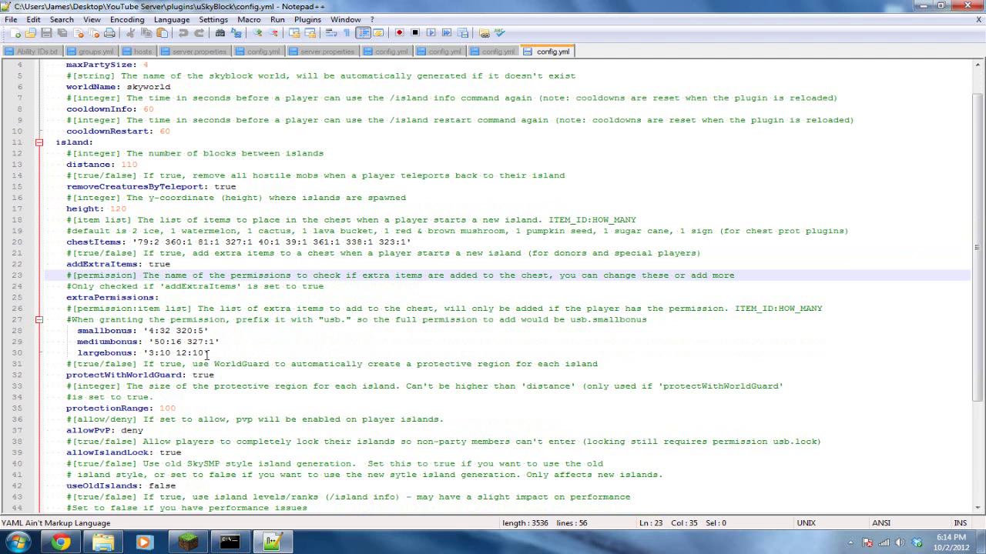
Review config.yml to the end, checking allowPvP (deny) and allowIslandLock (true), then close Notepad++.
drag(208, 354, 189, 320)
key(Left)
scroll(209, 382, down, 1)
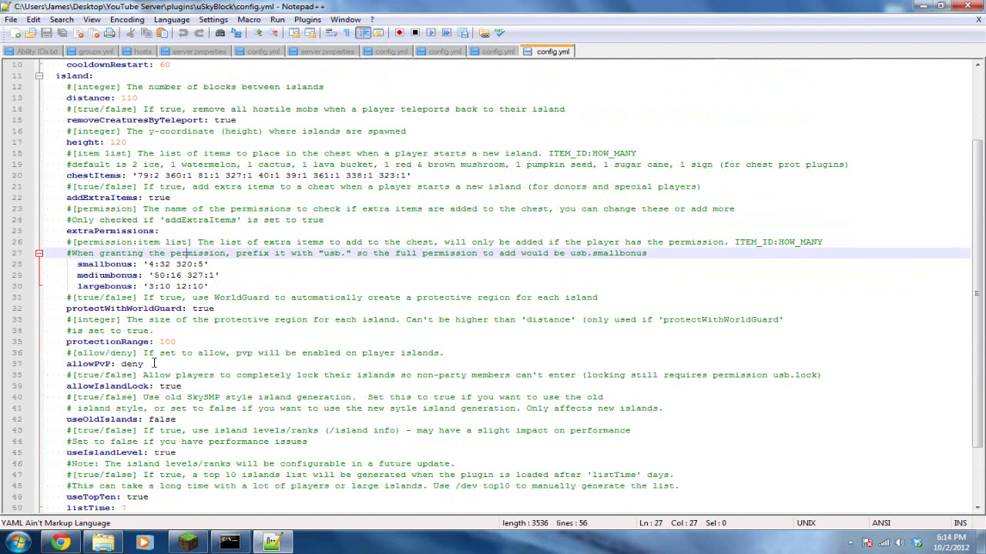
scroll(182, 348, down, 1)
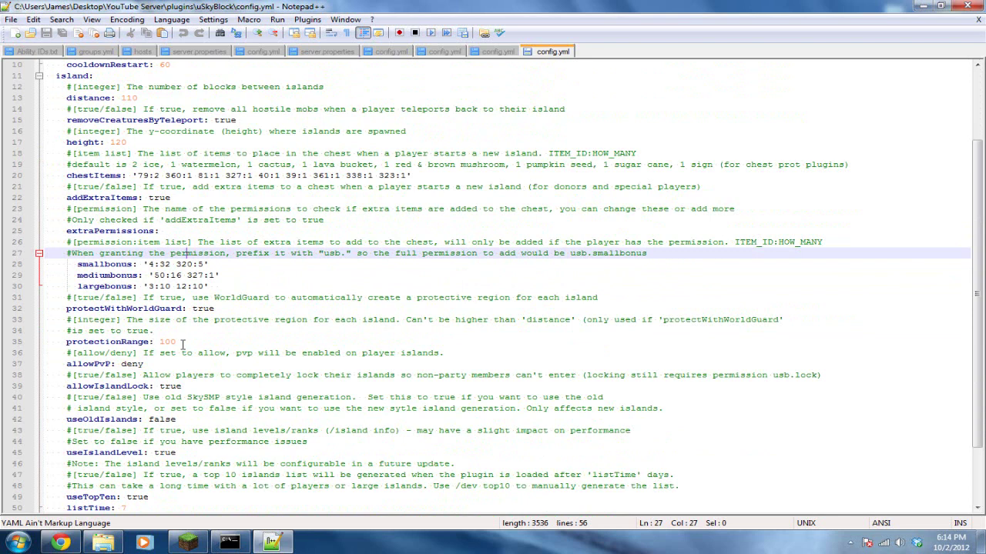
scroll(149, 379, down, 2)
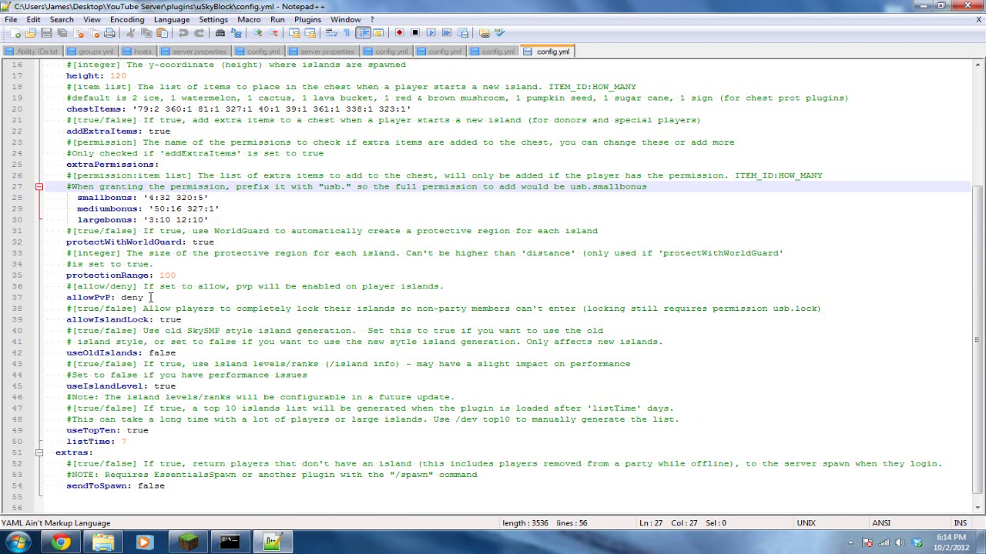
double_click(133, 297)
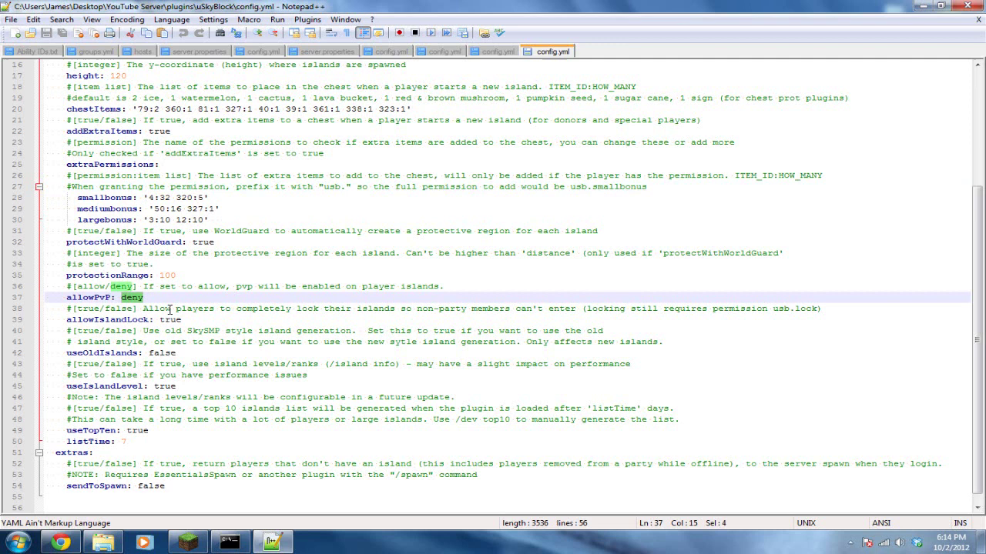
click(220, 318)
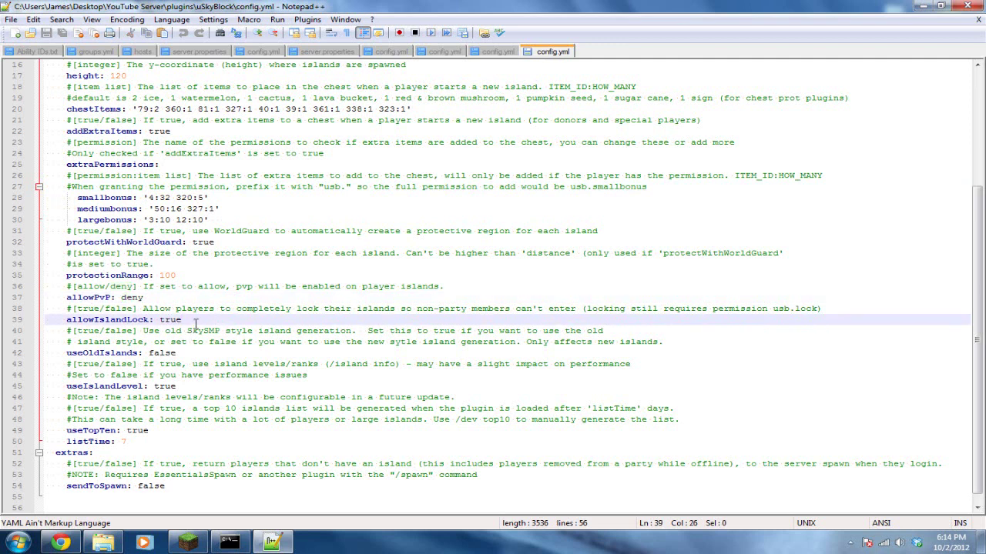
drag(195, 319, 161, 320)
click(184, 319)
click(204, 308)
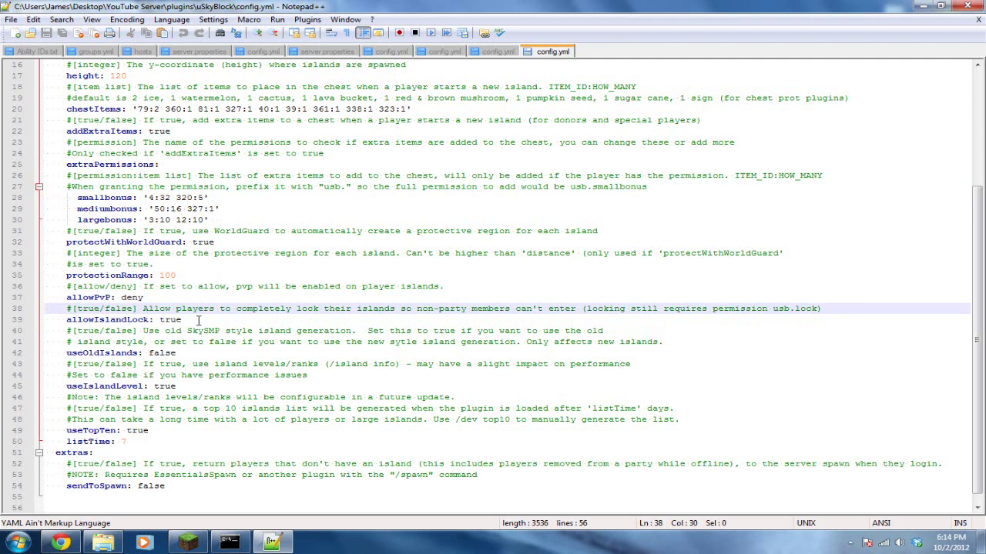
scroll(199, 319, down, 1)
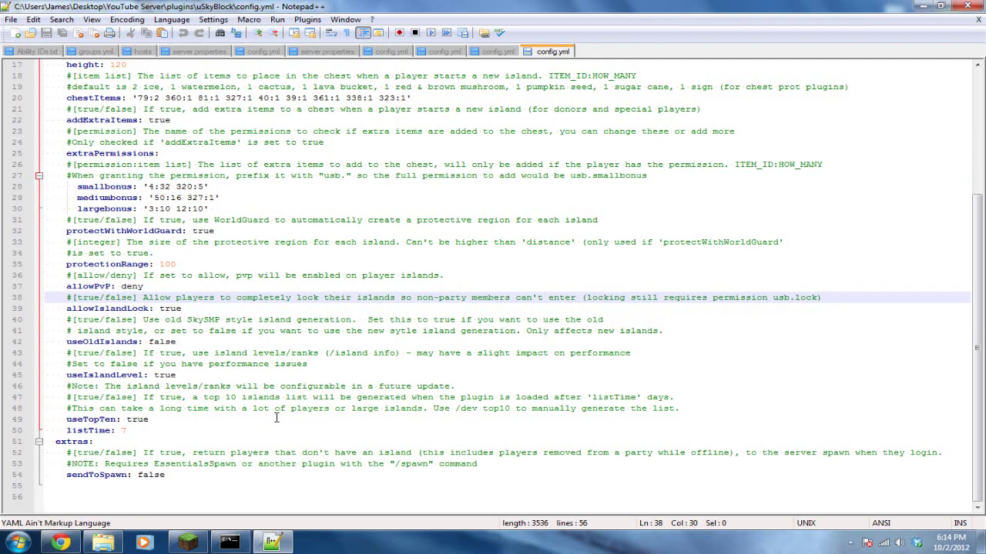
click(968, 5)
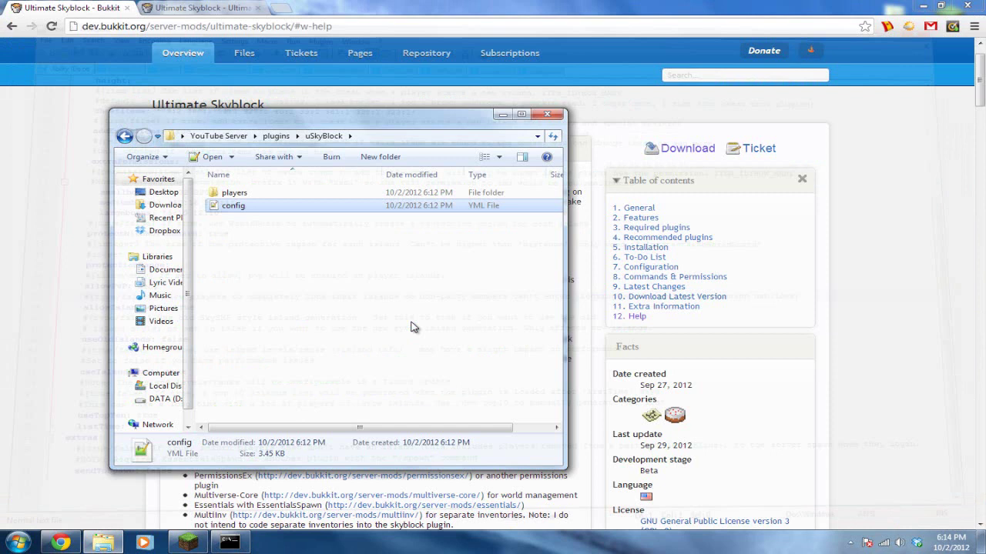
Walk to the far wall of the stone-brick room, then back away looking toward the corner.
click(124, 136)
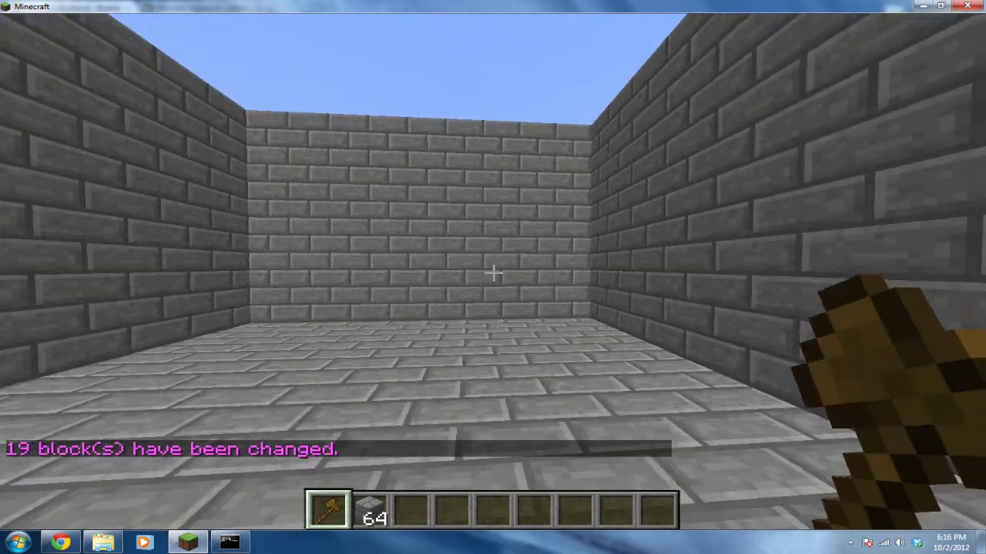
key(w)
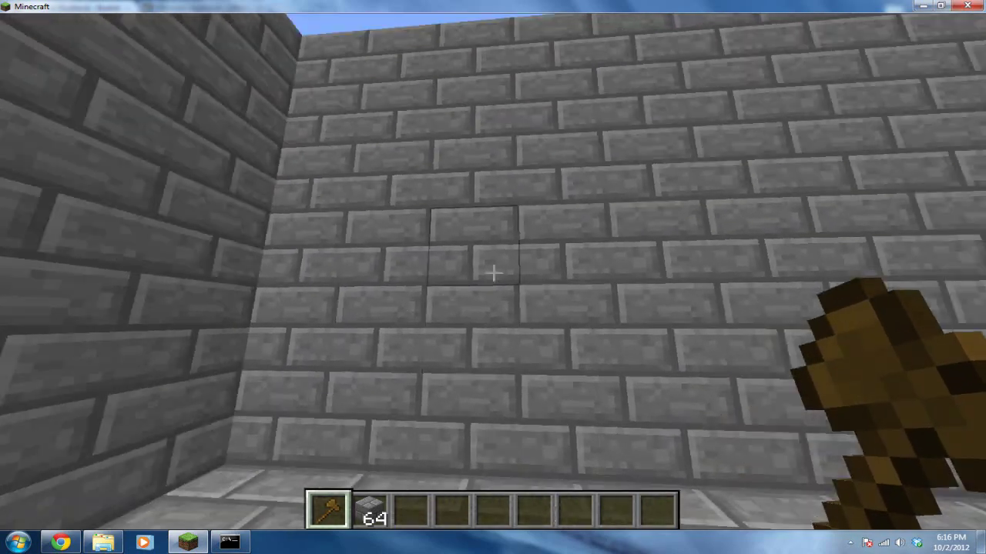
key(s)
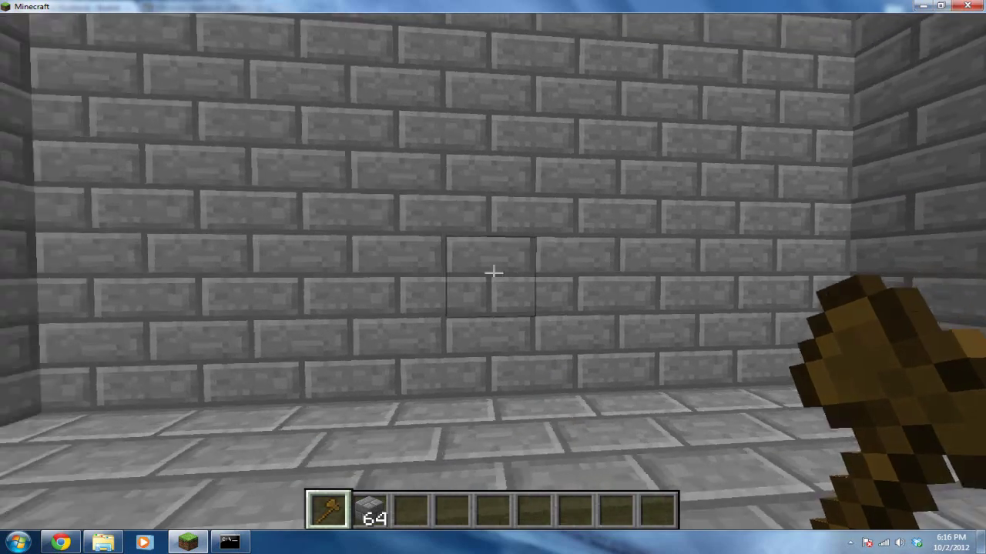
key(s)
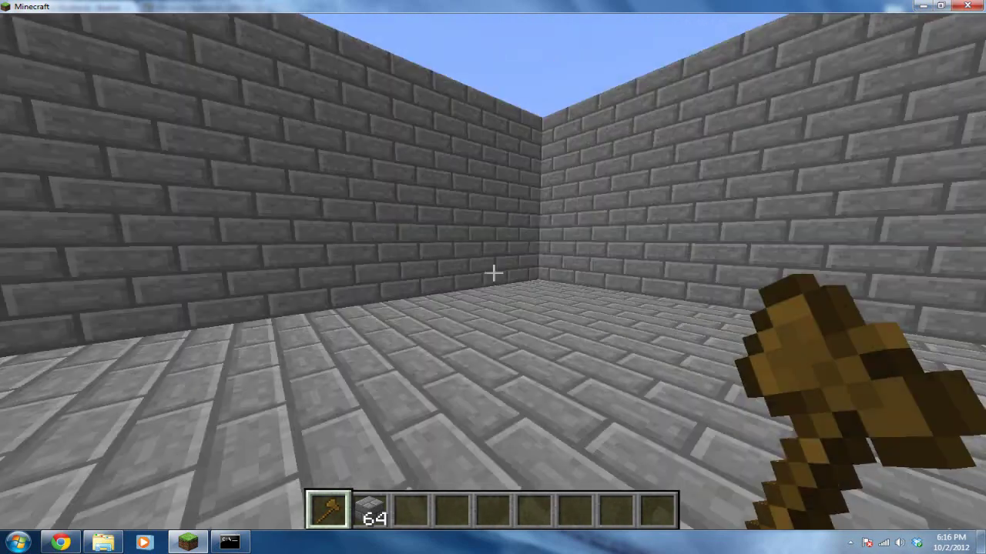
Create an island with /island, then walk to the tree and view the starter chest's items.
text(t/isla)
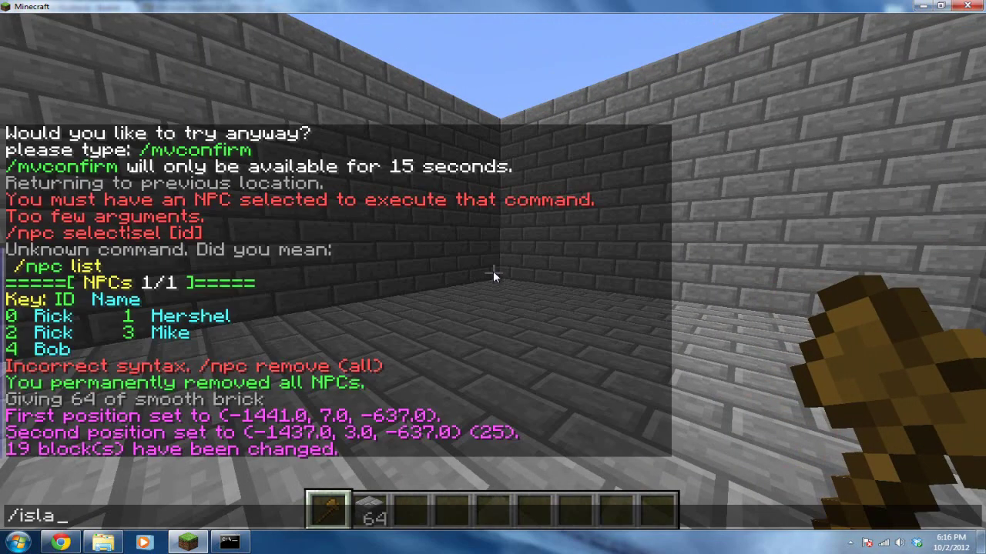
key(Return)
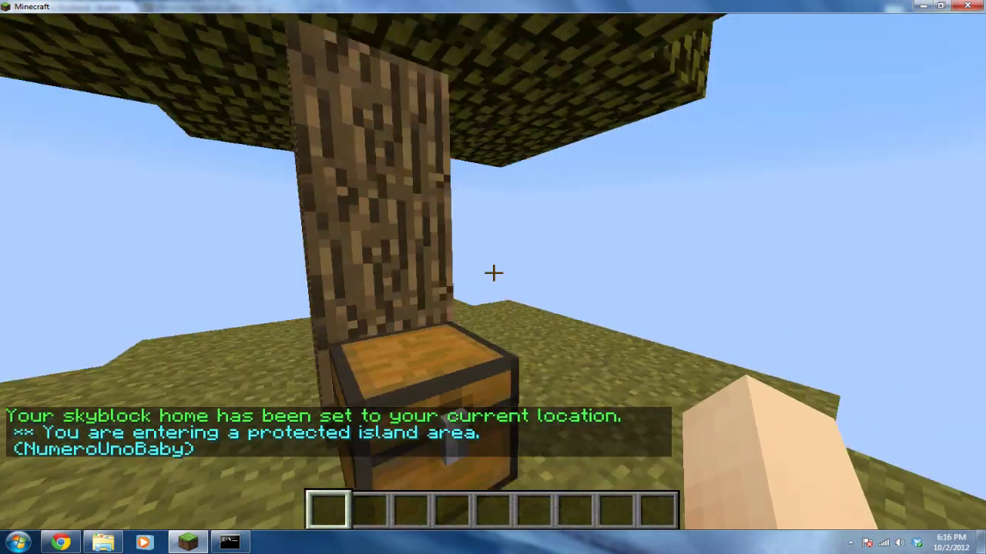
key(w)
key(s)
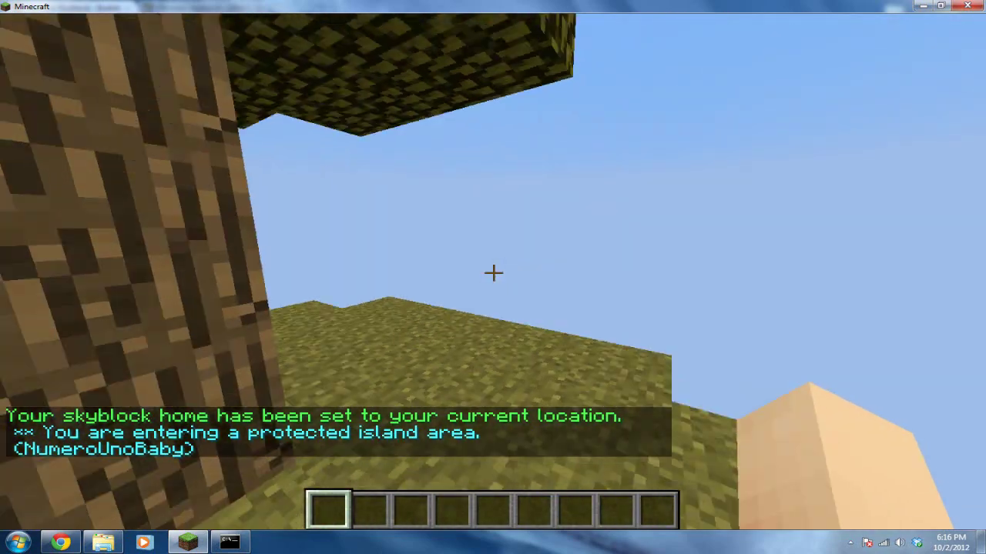
key(w)
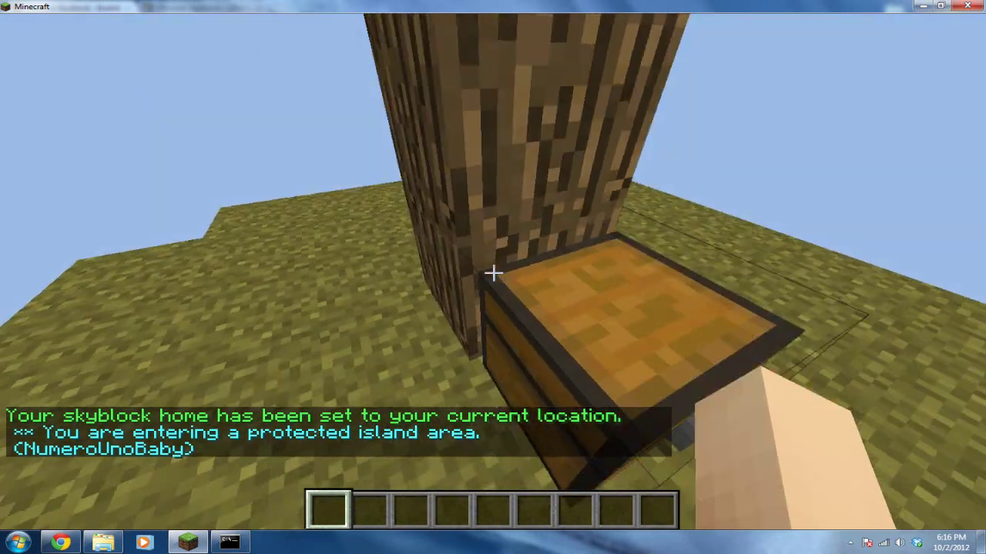
key(s)
right_click(493, 273)
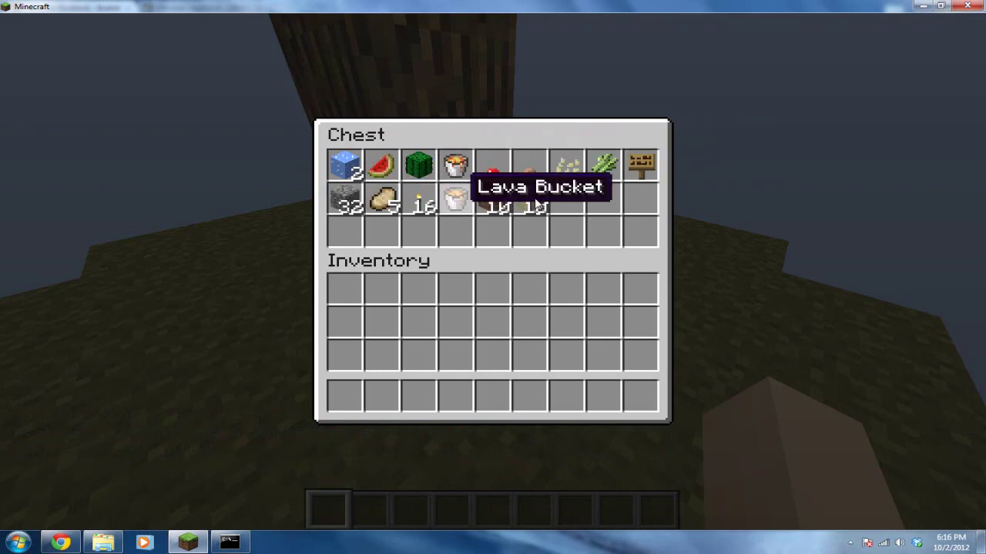
key(e)
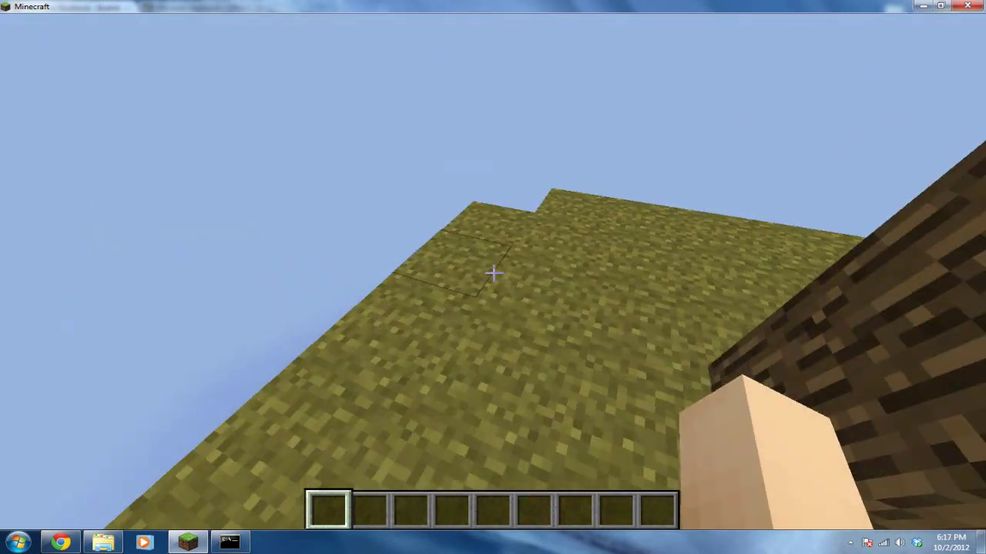
Teleport with /island, then set the skyblock home using /island sethome.
text(t/island)
key(Return)
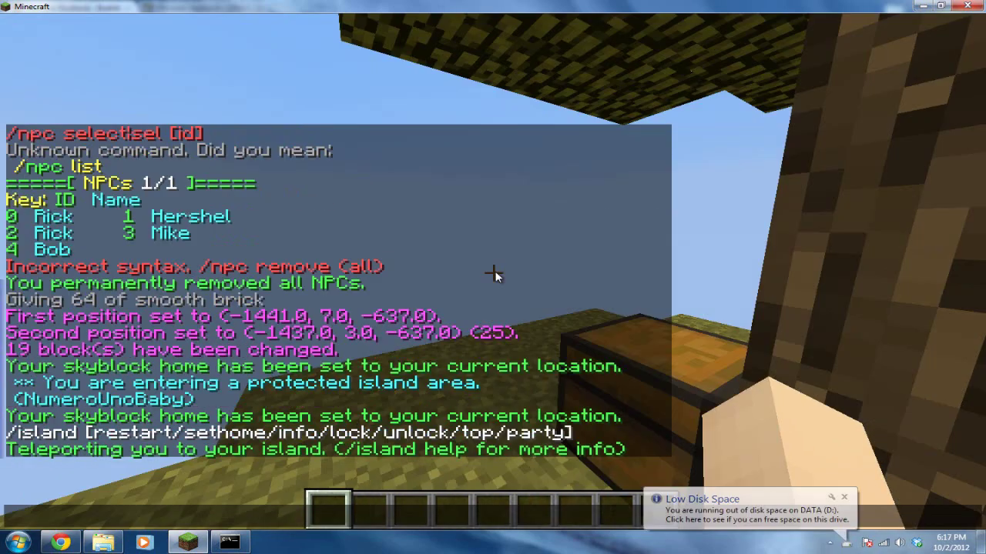
key(Escape)
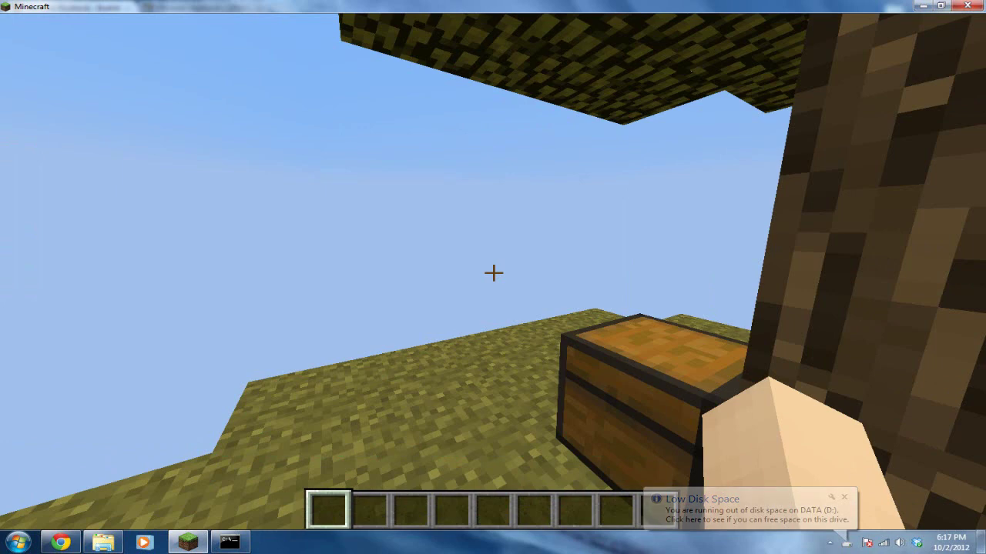
text(t/i)
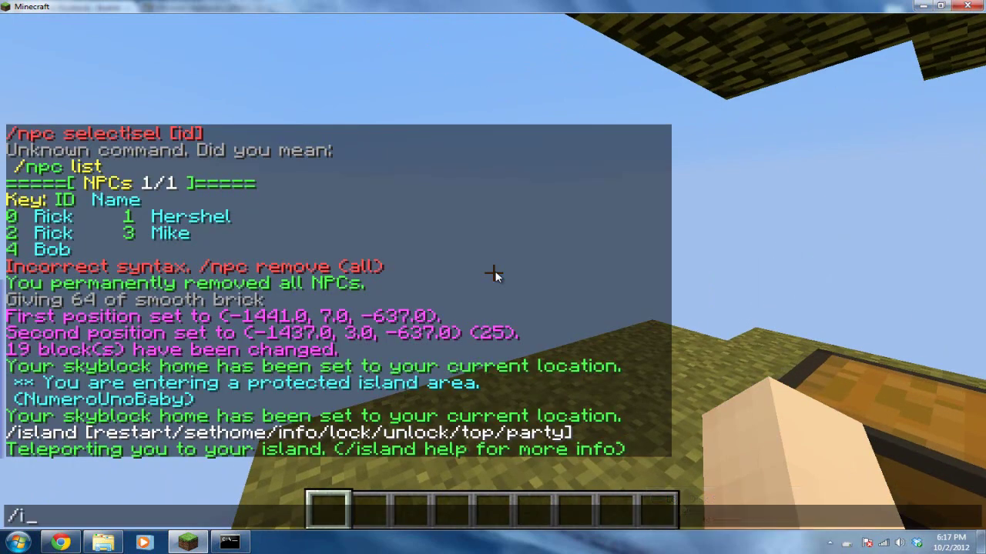
text(slandh)
key(BackSpace)
text(s)
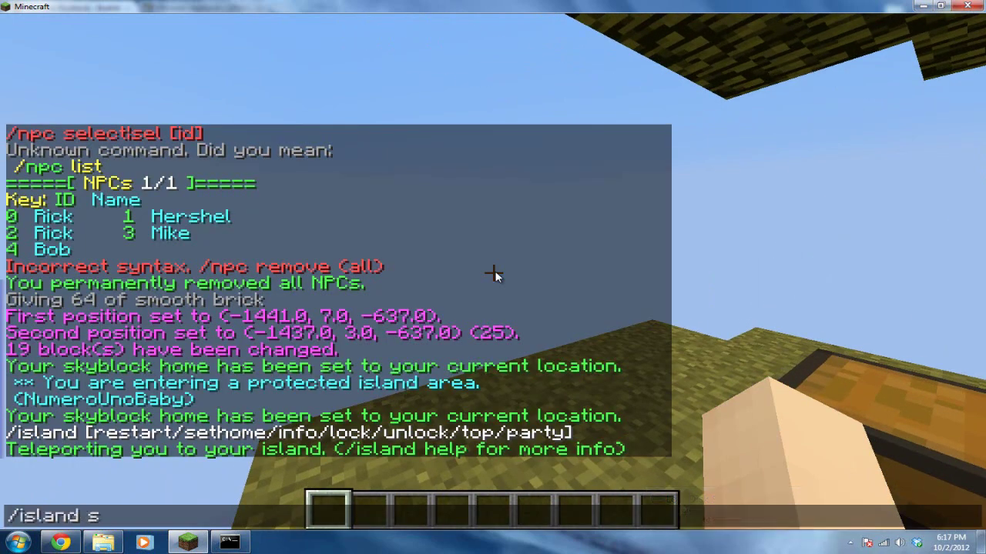
text(ethome)
key(Return)
Teleport back home with /island, walk toward the tree, and begin typing /island invite.
text(t)
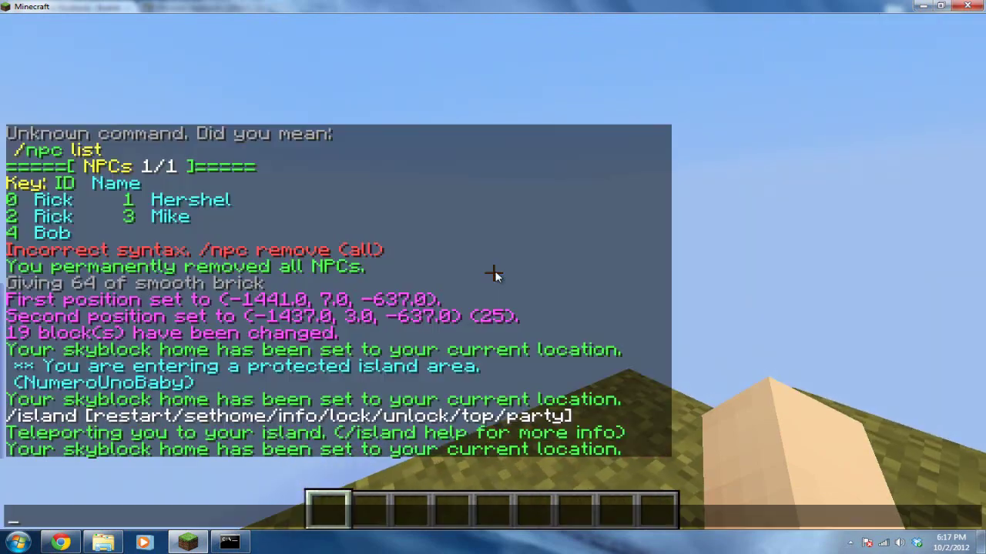
text(/island)
key(Return)
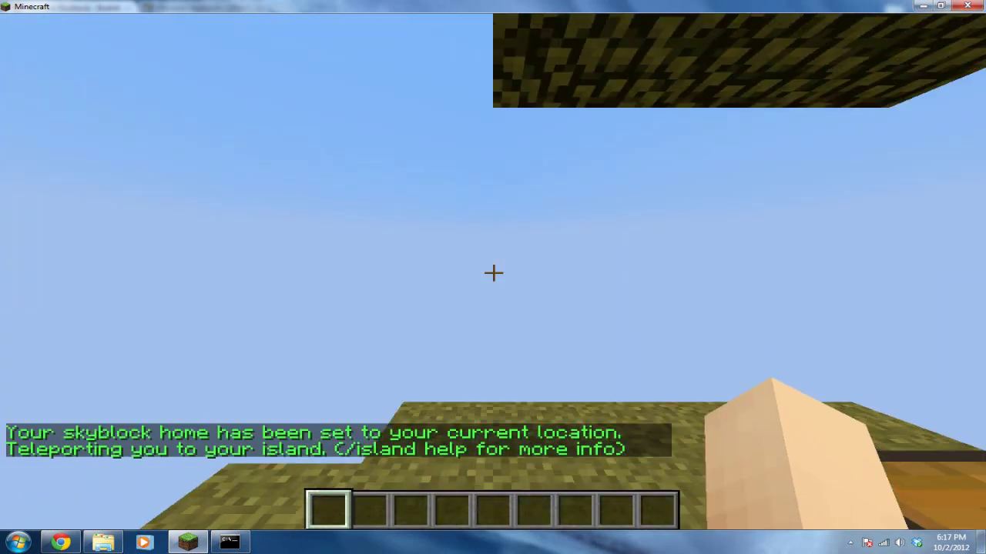
key(t)
key(Escape)
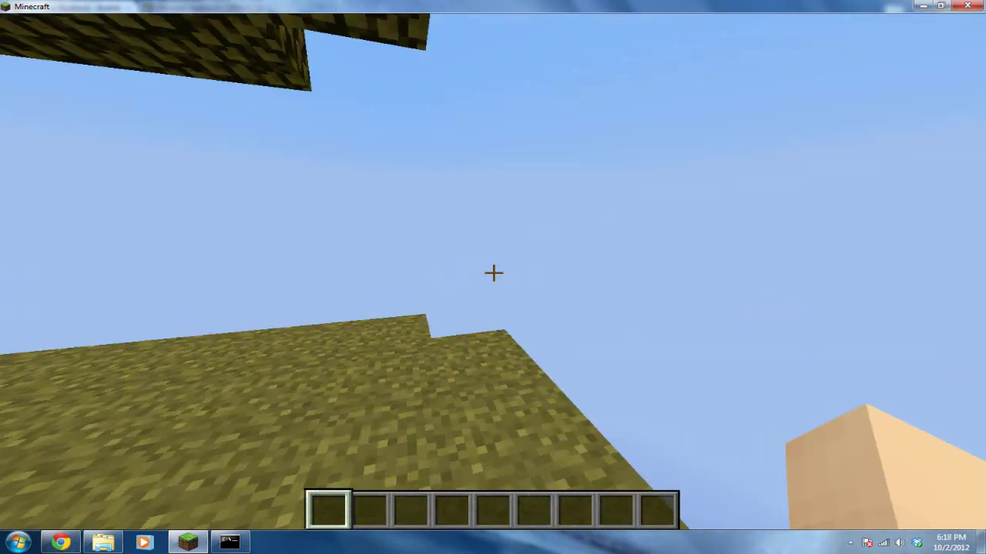
key(w)
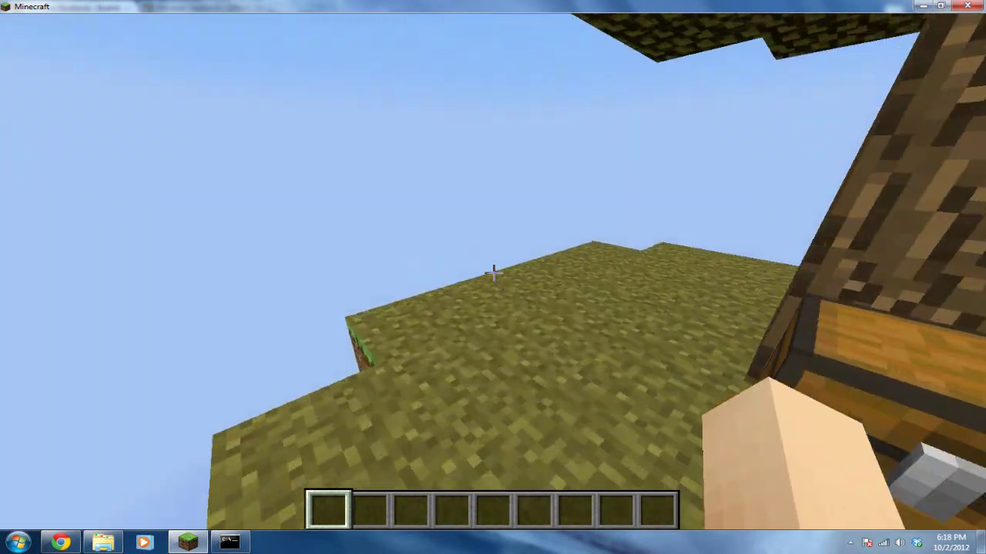
text(t/island)
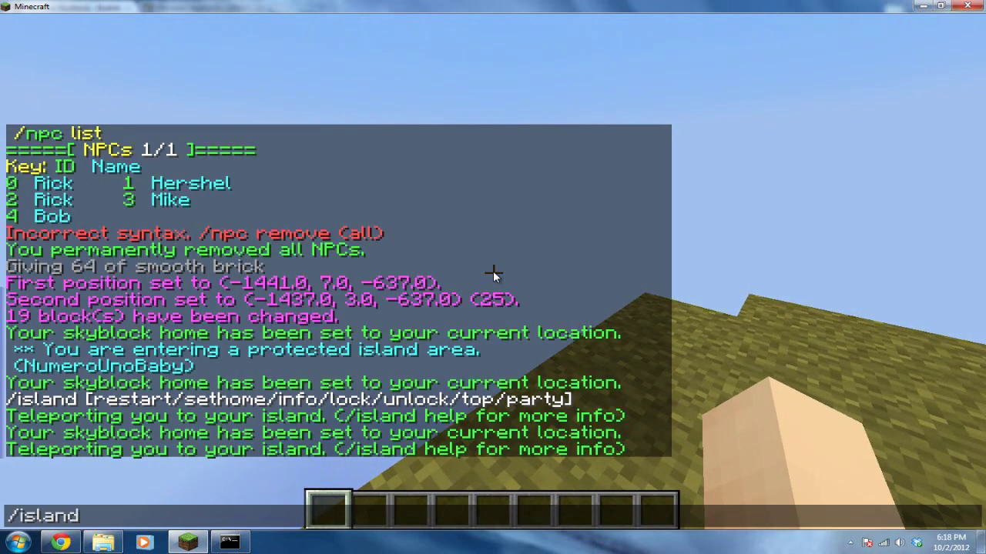
text( invite)
Invite a made-up player name to the island, then type and abandon an /island accept/reject command.
text(I)
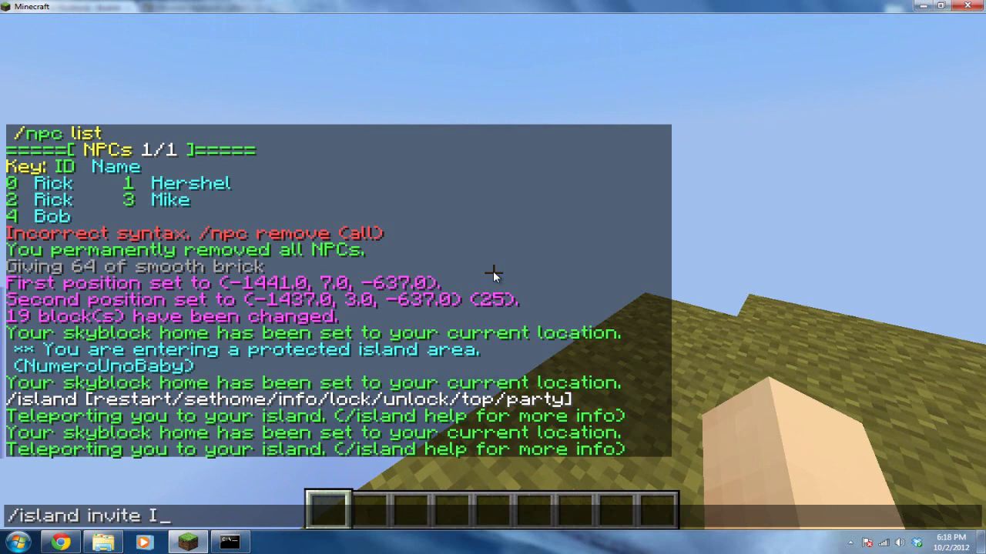
text(n)
key(BackSpace)
text(fhajofklwiowkl;fnwifkml)
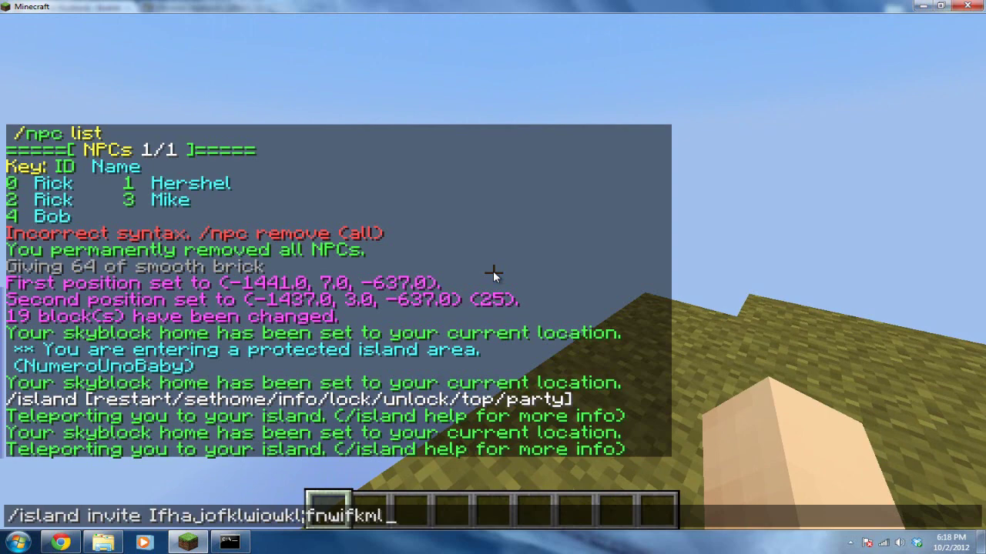
key(Return)
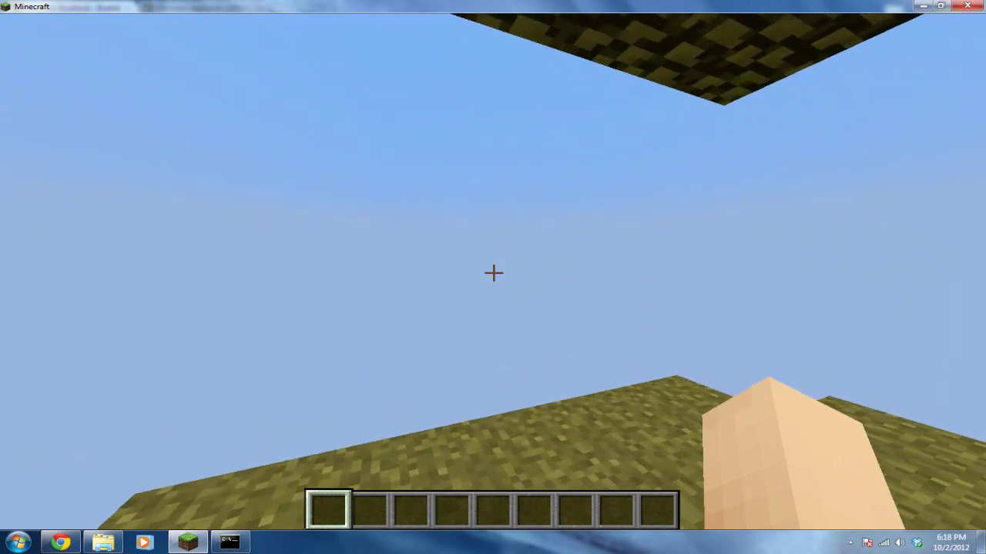
key(slash)
text(island accept)
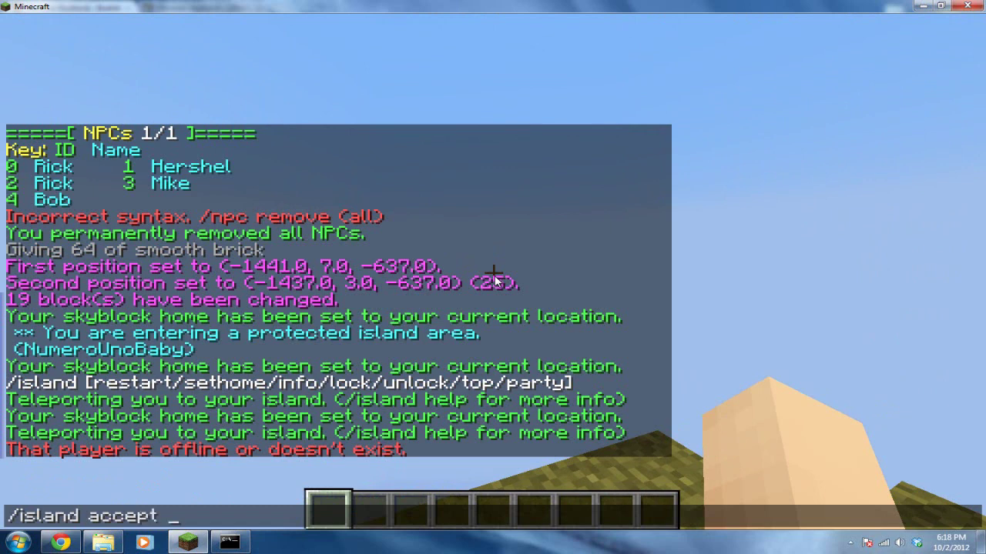
text( or /island rejec)
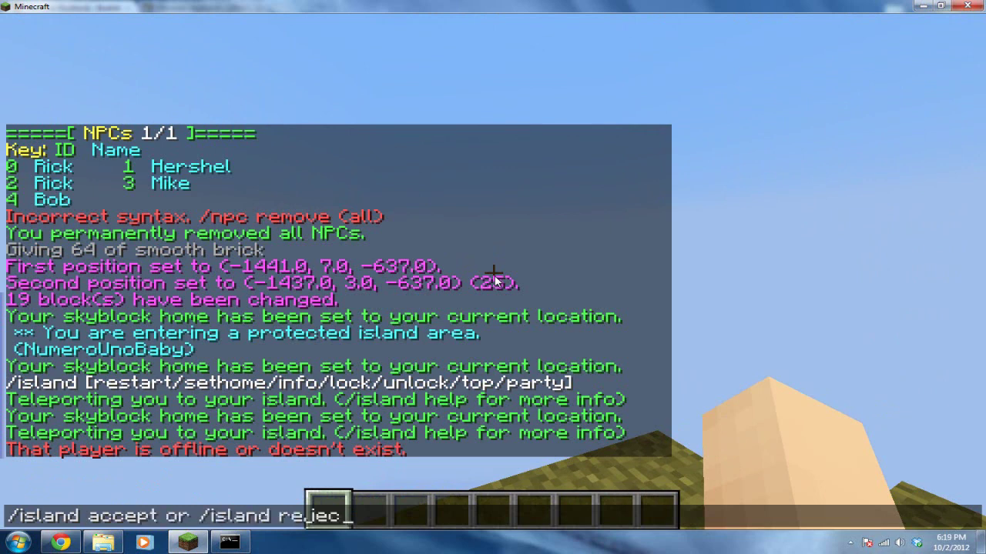
key(BackSpace)
key(BackSpace)
key(BackSpace)
key(BackSpace)
key(BackSpace)
key(BackSpace)
key(BackSpace)
key(BackSpace)
key(BackSpace)
key(BackSpace)
key(BackSpace)
key(BackSpace)
key(BackSpace)
key(BackSpace)
key(BackSpace)
key(BackSpace)
key(BackSpace)
key(BackSpace)
key(BackSpace)
key(BackSpace)
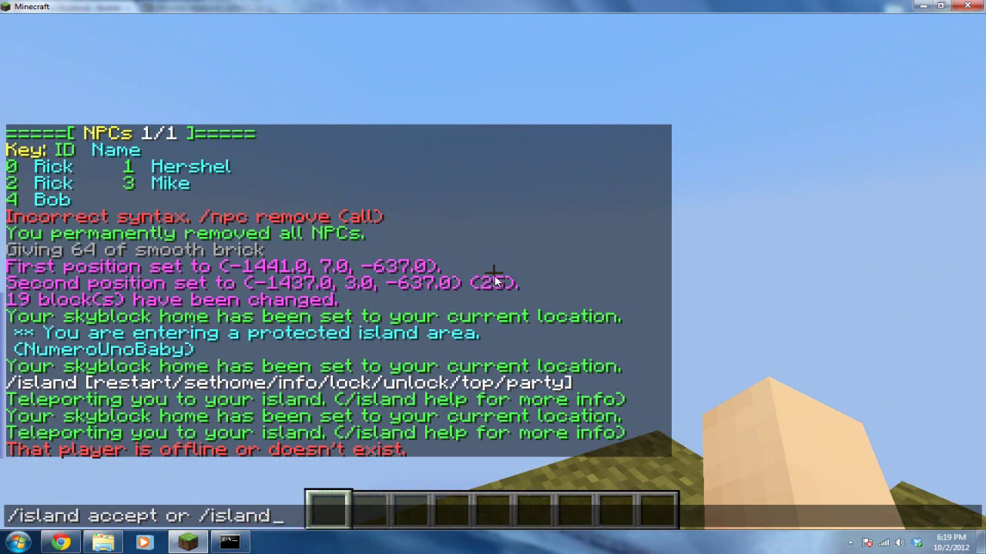
key(Escape)
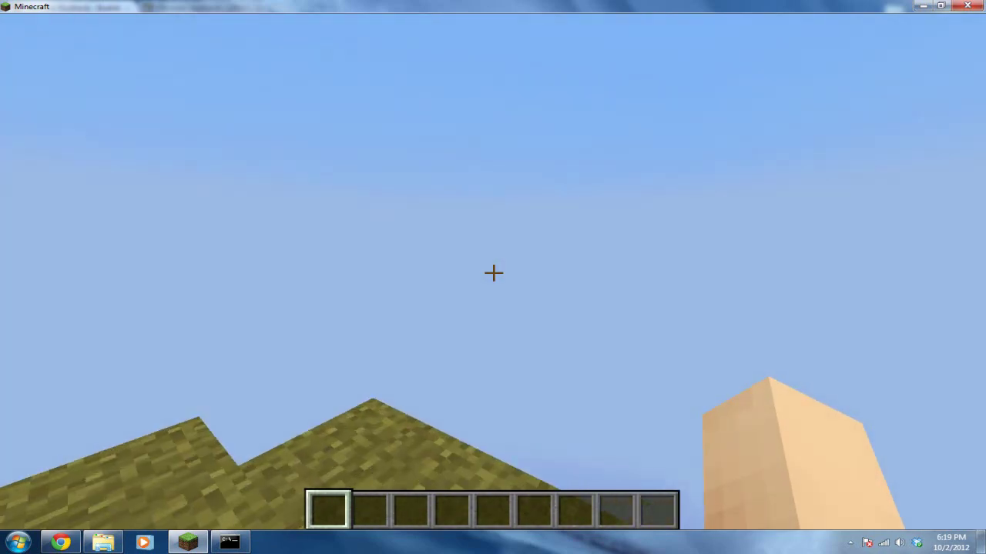
Send /island leave in chat.
key(slash)
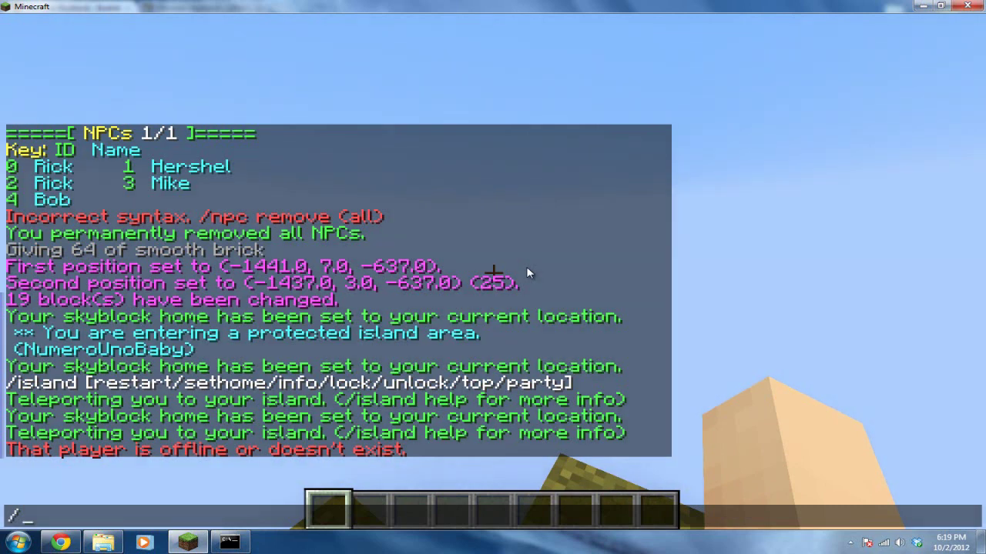
text(island le)
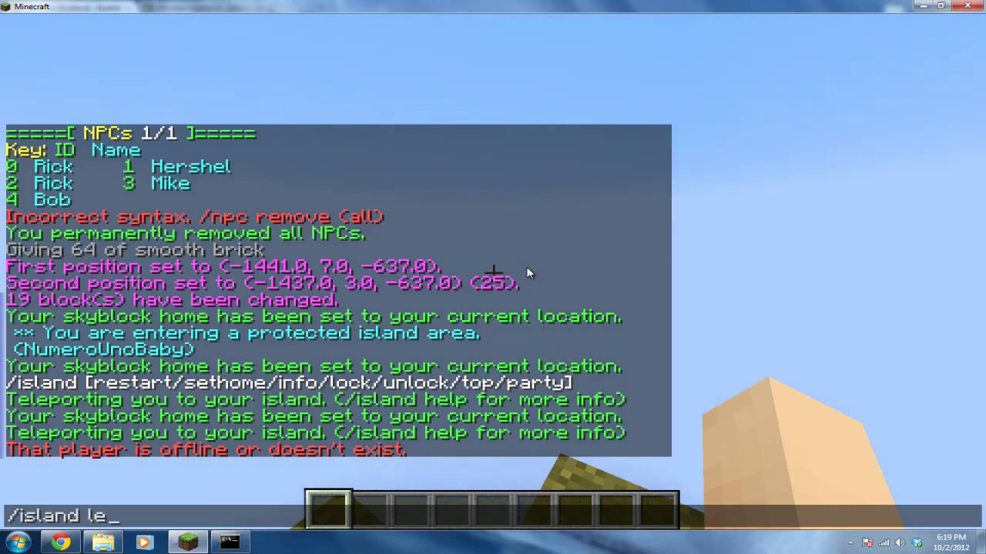
text(ave)
key(Return)
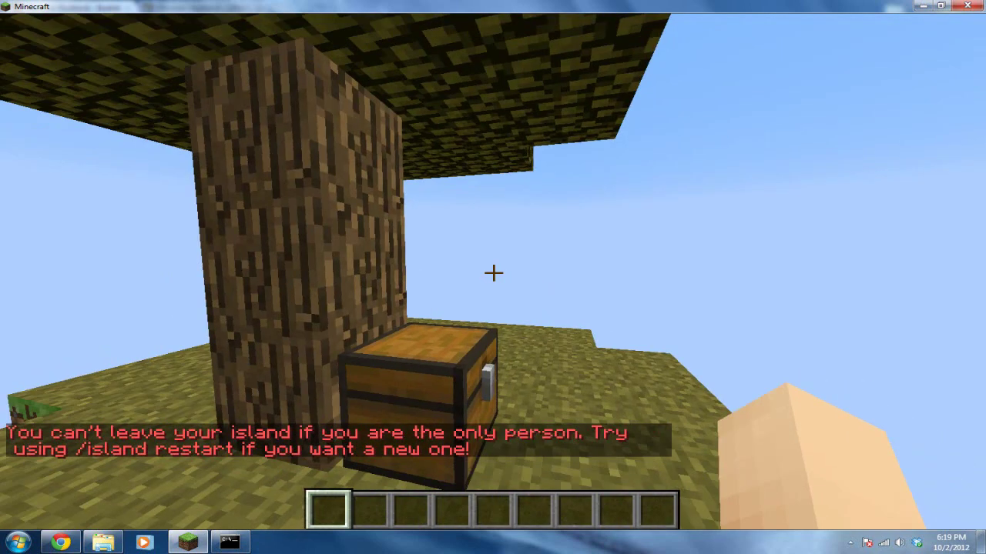